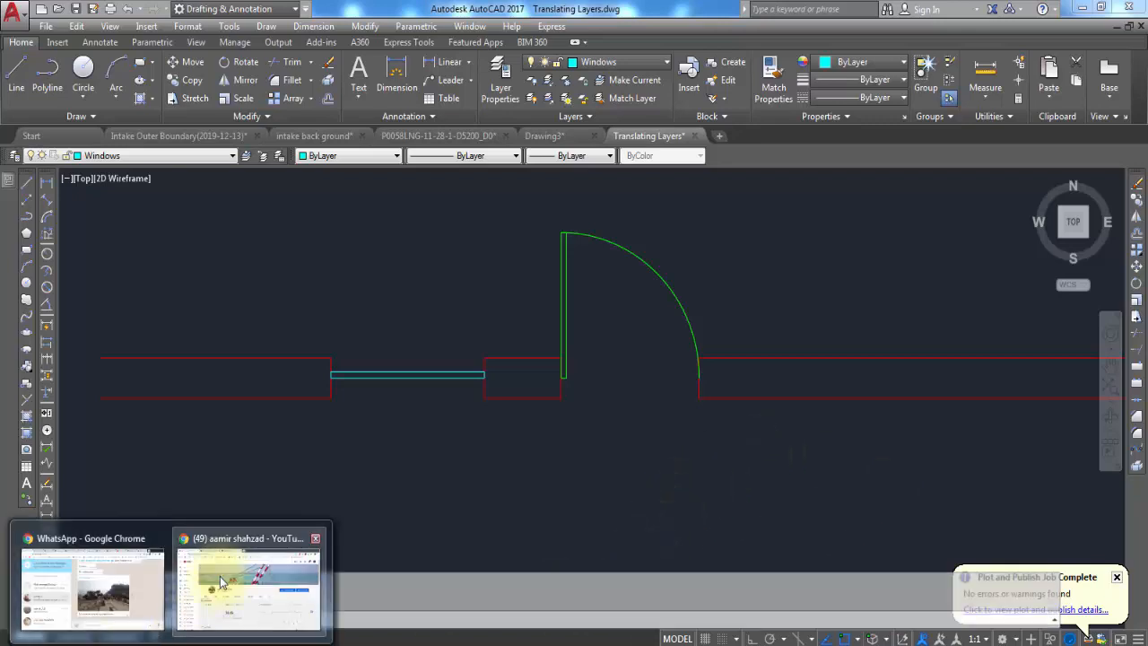
# - Switch to Chrome and look over the YouTube channel, the website's Jobs and Survey Instruments menus, and the Facebook page
pyautogui.click(225, 568)
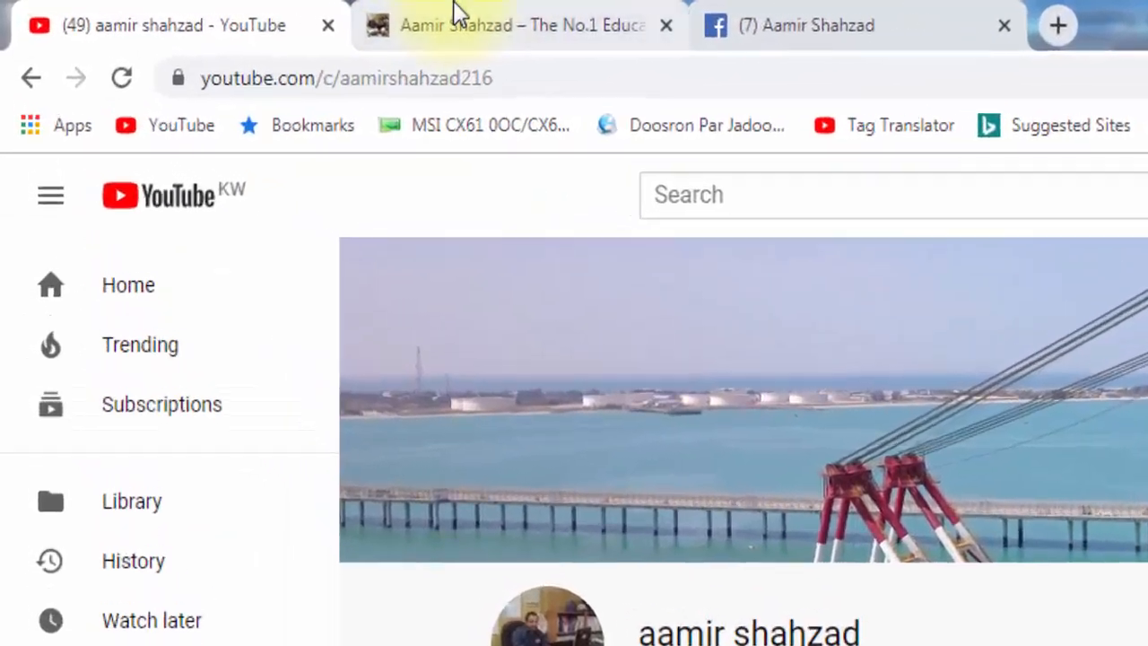
pyautogui.click(249, 9)
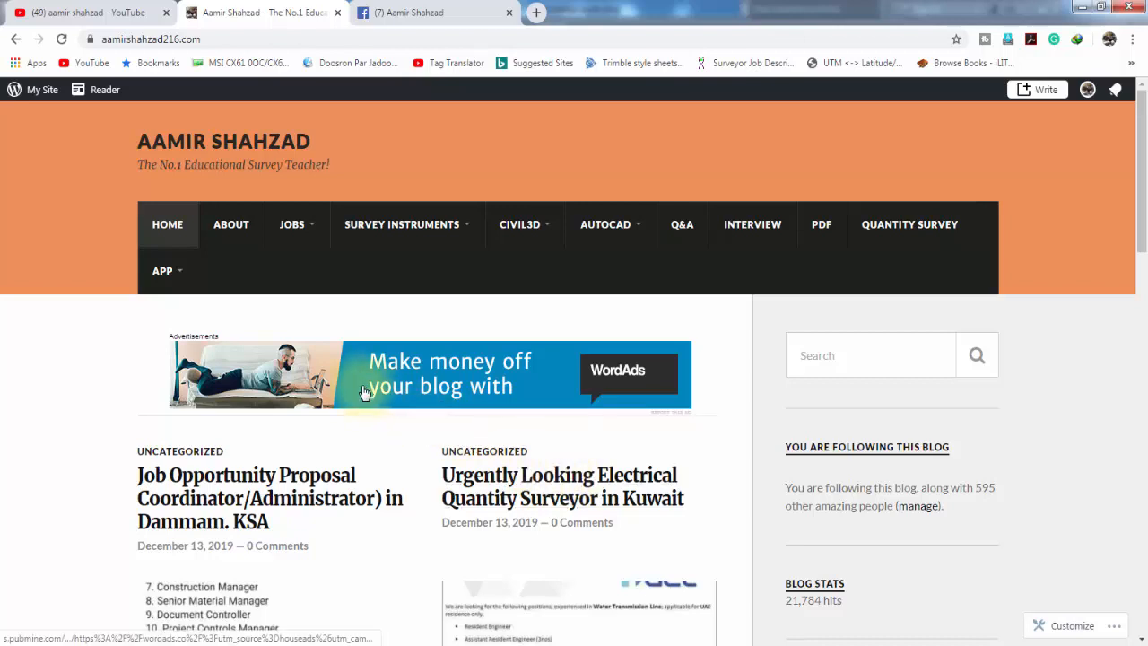
pyautogui.moveTo(299, 232)
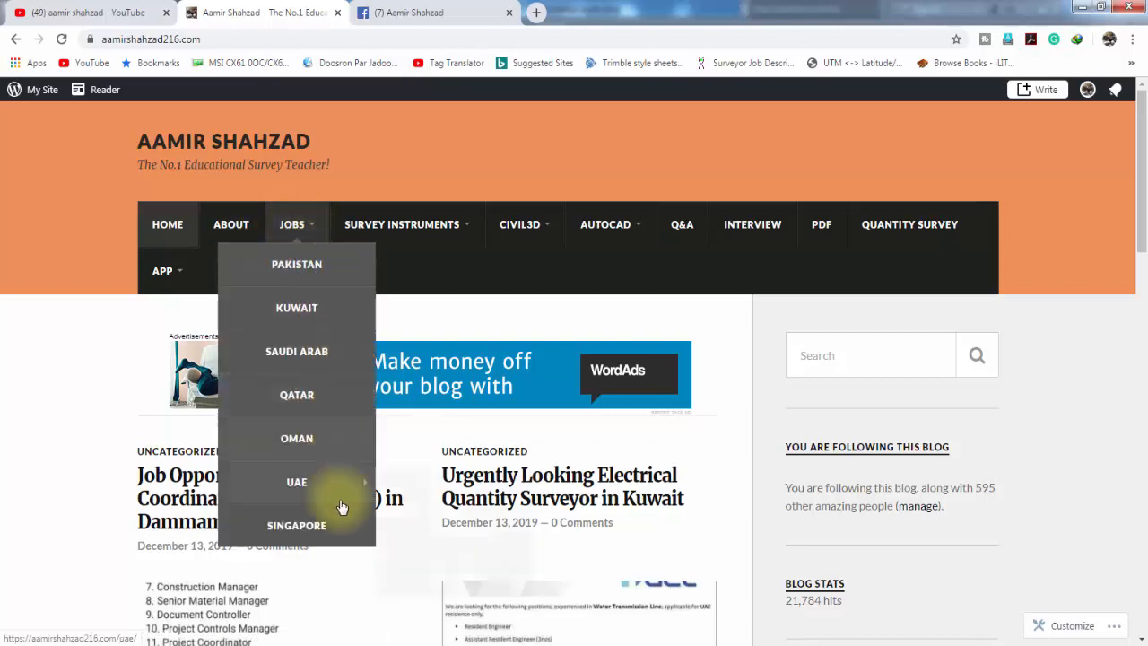
pyautogui.moveTo(413, 235)
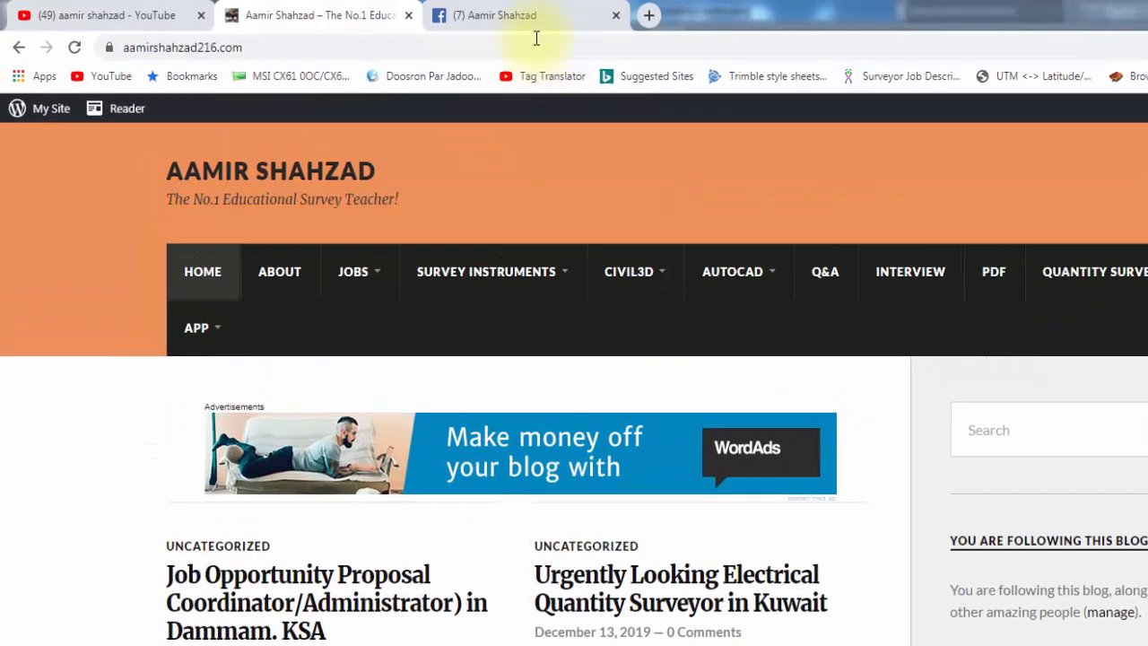
pyautogui.click(433, 11)
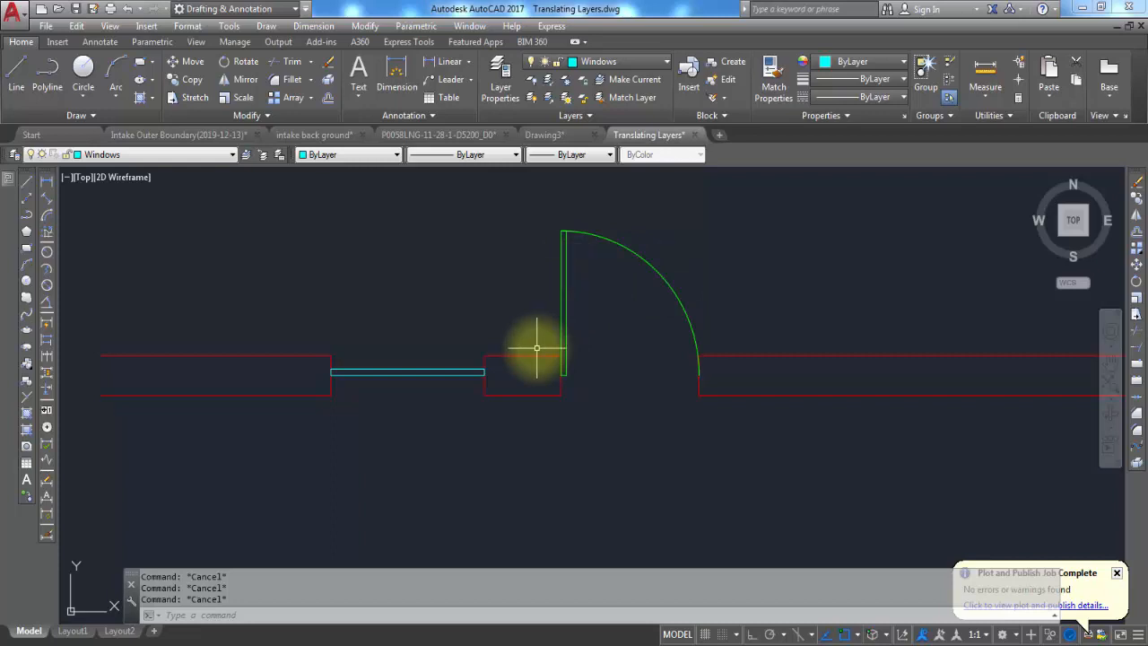
# - Review the names and colors of the drawing's existing layers in the Layer Properties Manager and close it
pyautogui.click(500, 74)
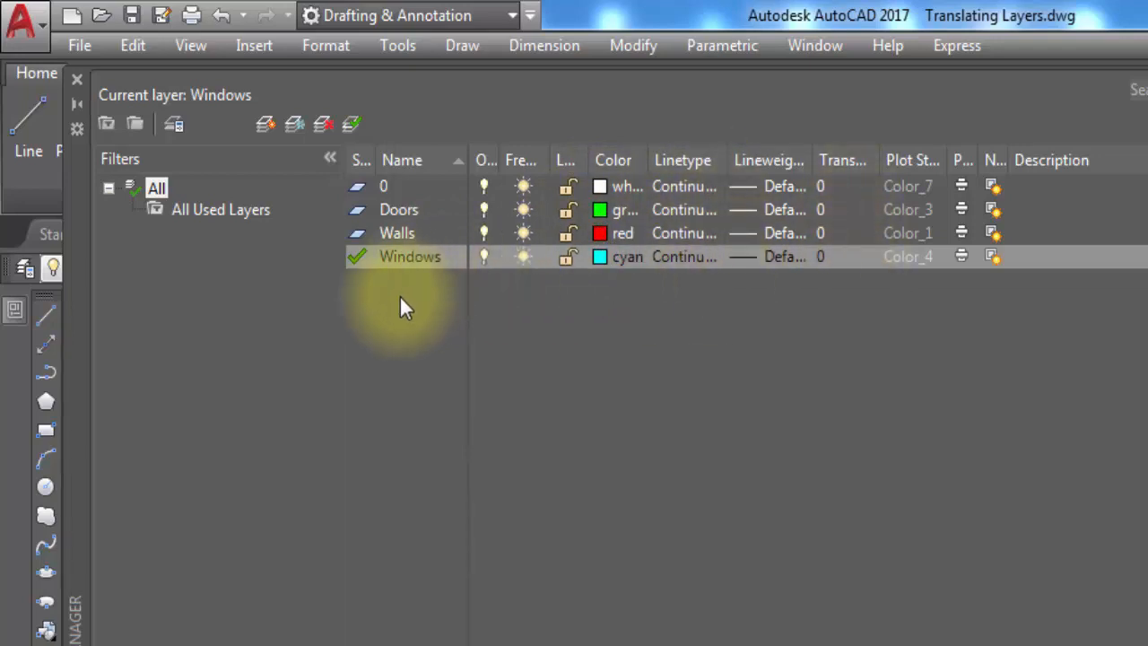
pyautogui.click(79, 79)
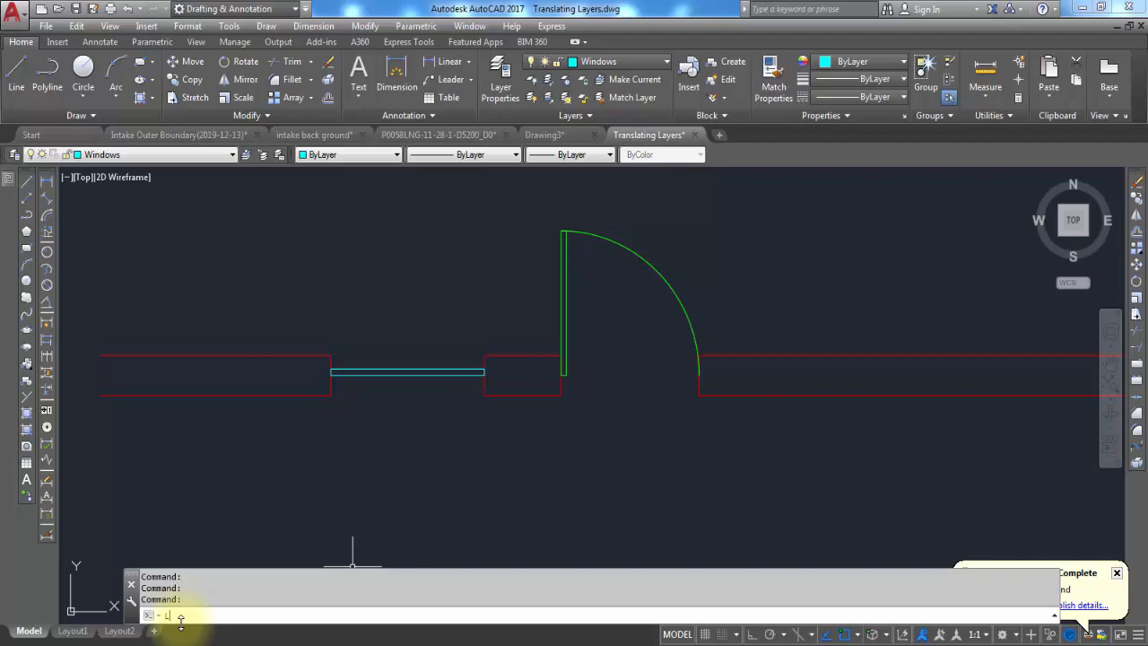
# - Open the Layer Translator with the LAYTRANS command and check its option for loading target layers from a drawing file
pyautogui.write('AYT')
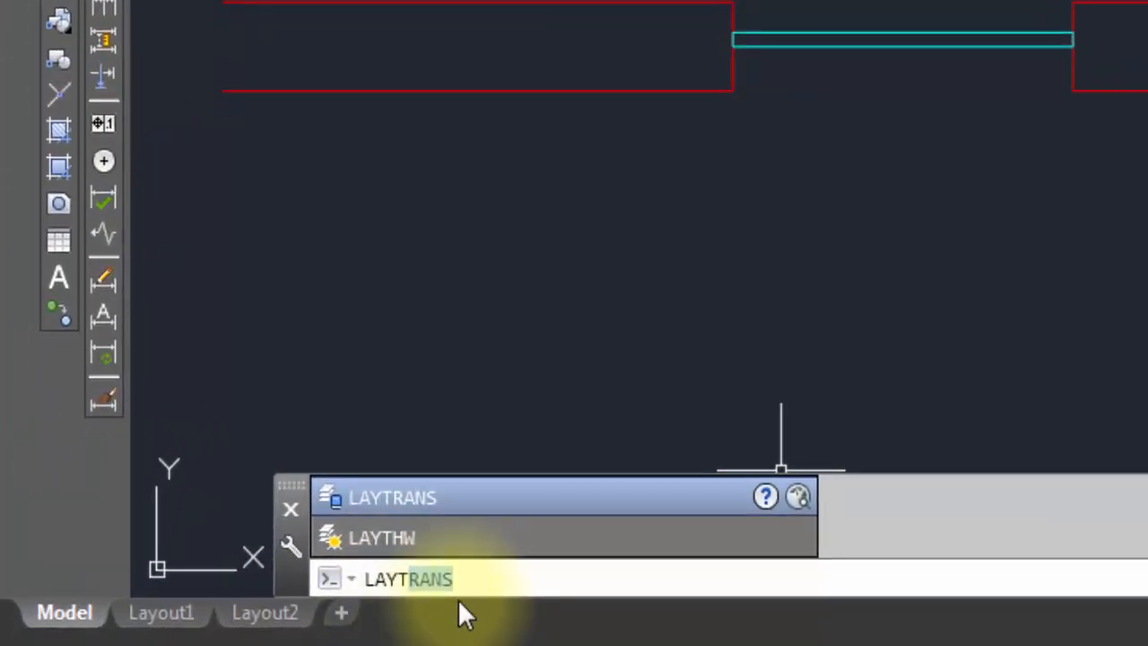
pyautogui.press('Return')
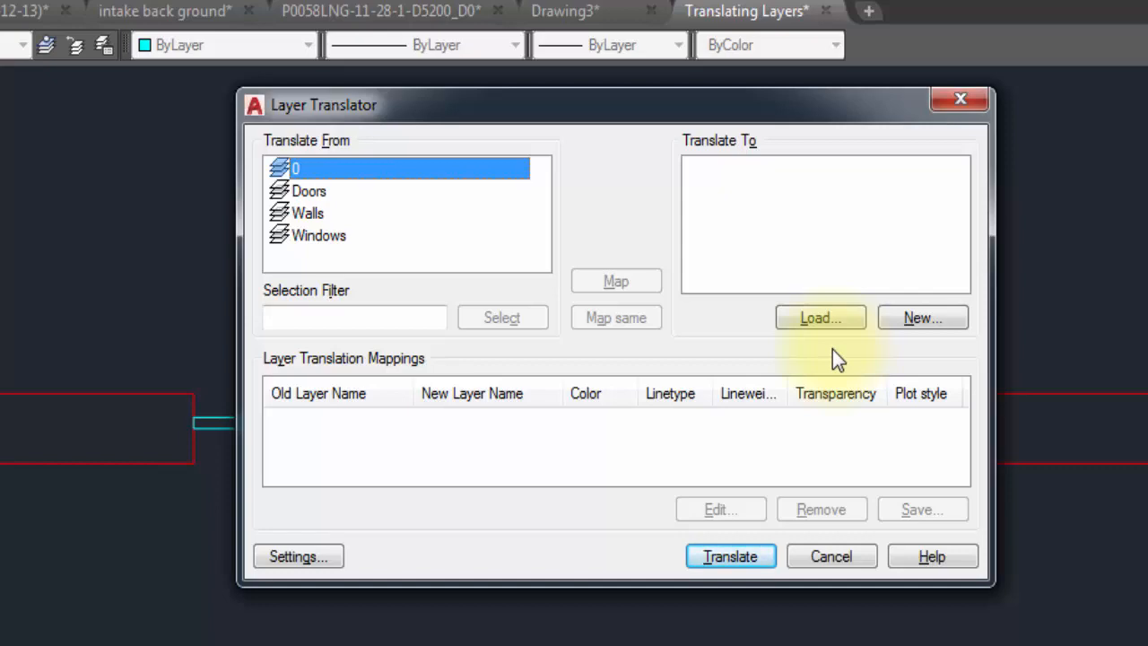
pyautogui.click(820, 321)
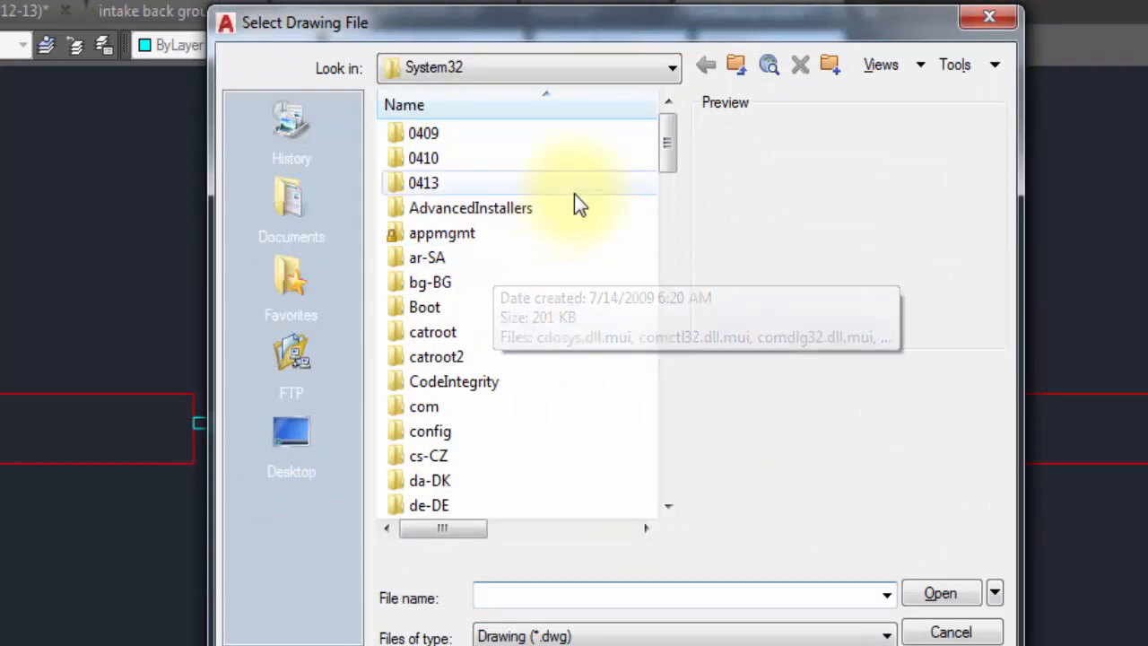
pyautogui.click(954, 631)
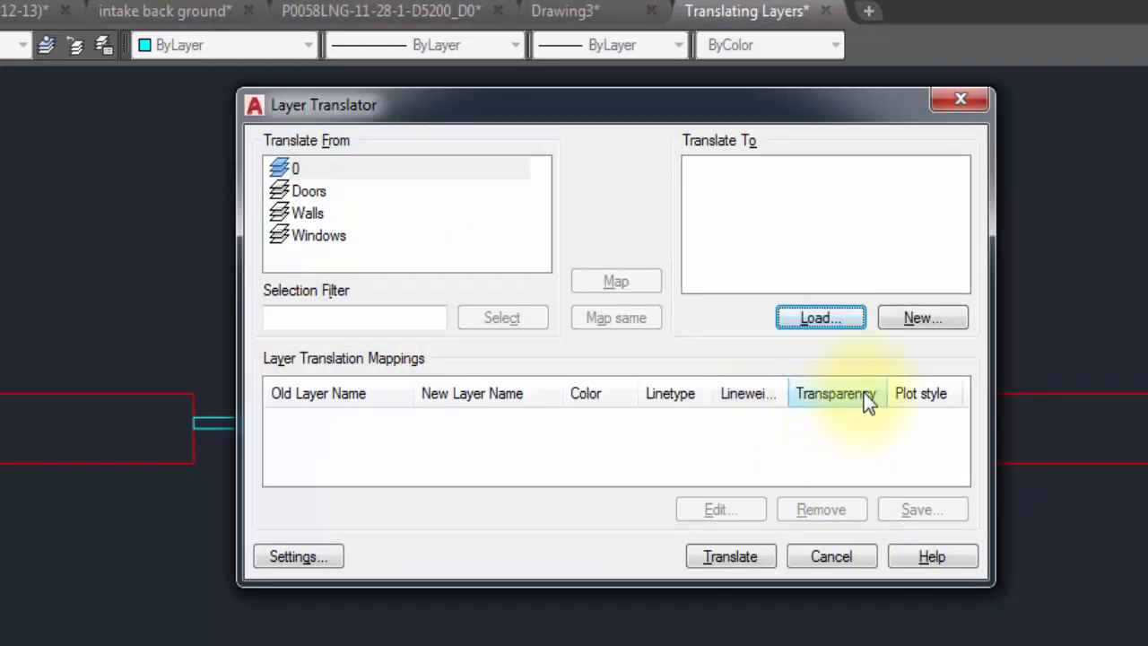
# - Start a new target layer in the Layer Translator and name it A-ARCH-DOORS
pyautogui.click(914, 334)
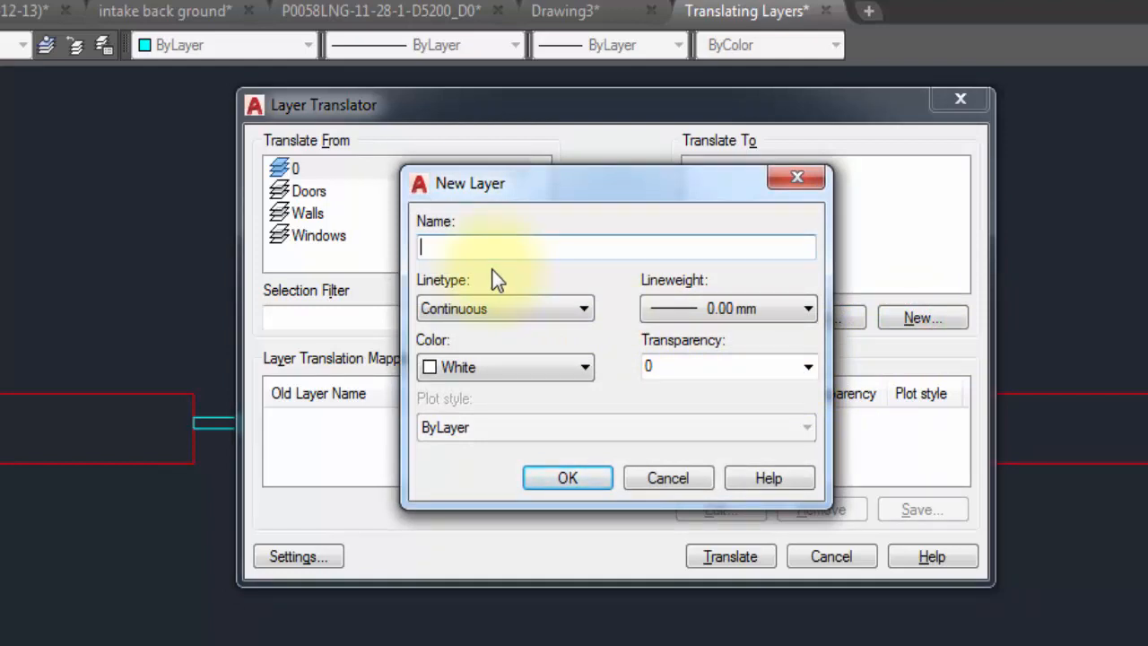
pyautogui.write('A-AR')
pyautogui.write('E')
pyautogui.write('C')
pyautogui.press('BackSpace')
pyautogui.press('BackSpace')
pyautogui.write('CH-DOORS')
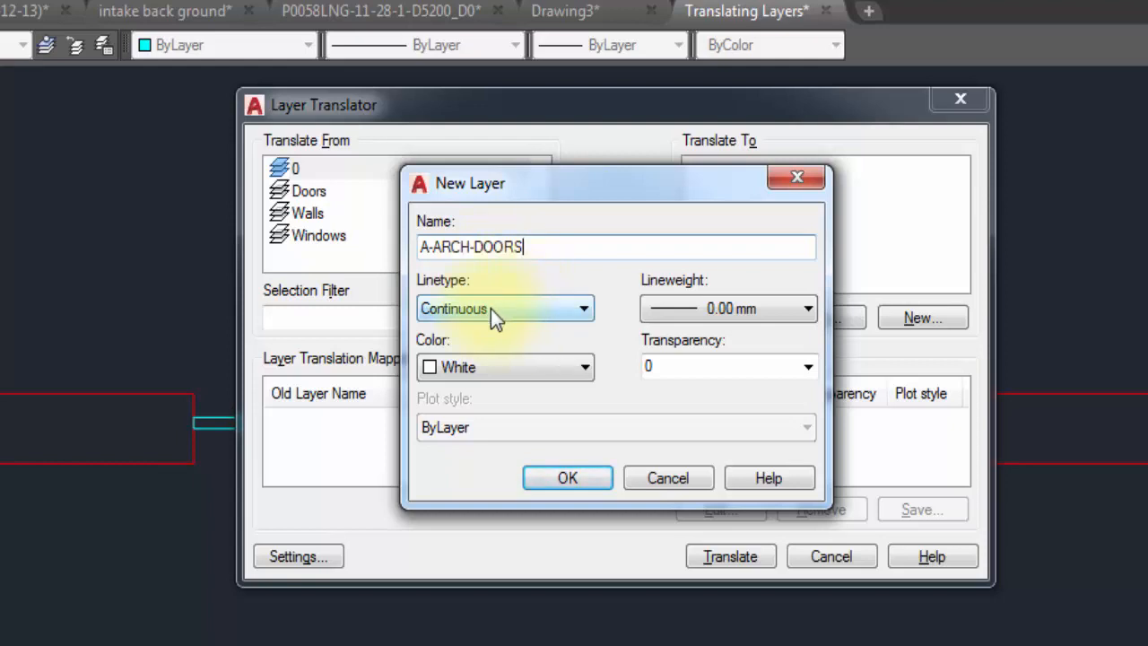
# - Keep the Continuous linetype for the A-ARCH-DOORS layer, set its color to index 211, and add it to the target layers
pyautogui.click(506, 314)
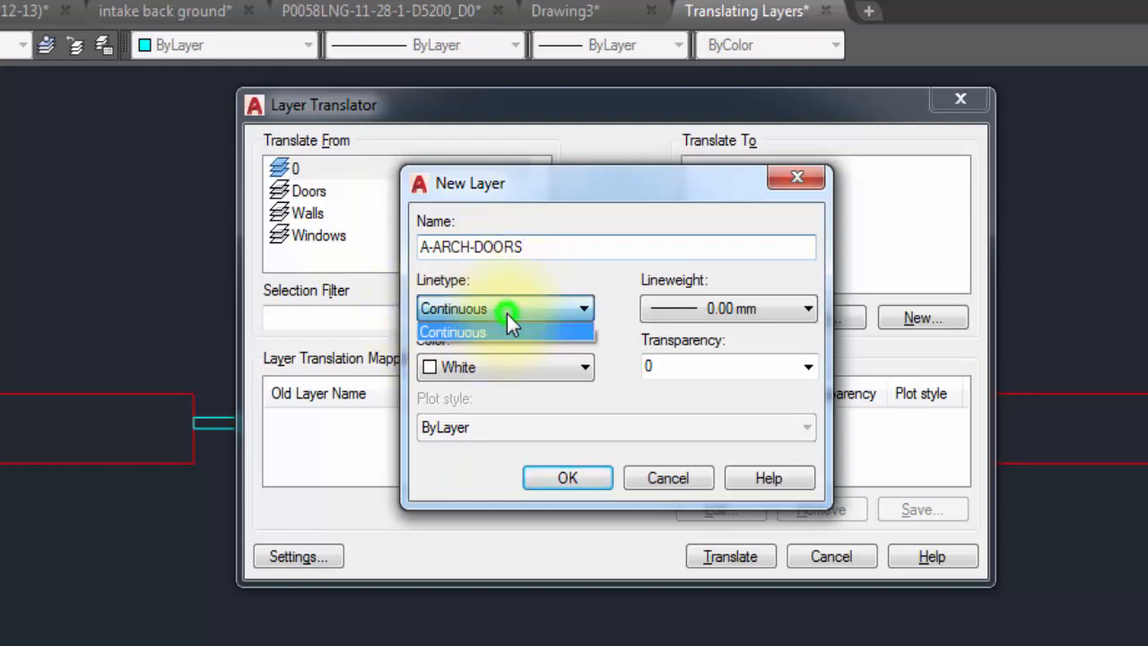
pyautogui.click(506, 313)
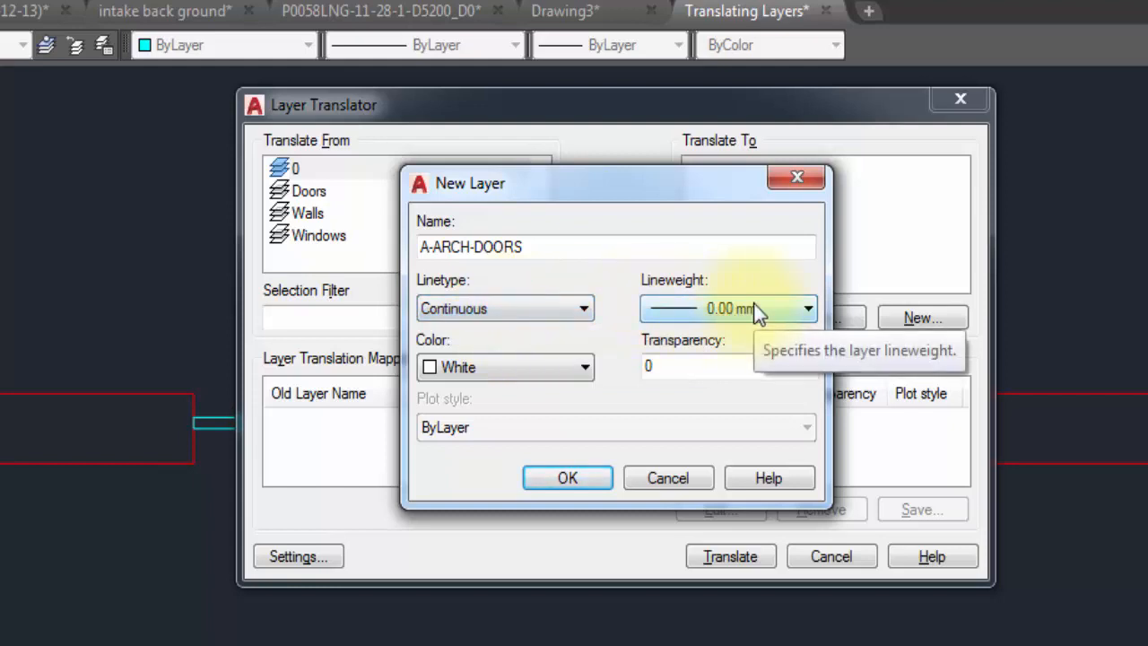
pyautogui.click(557, 373)
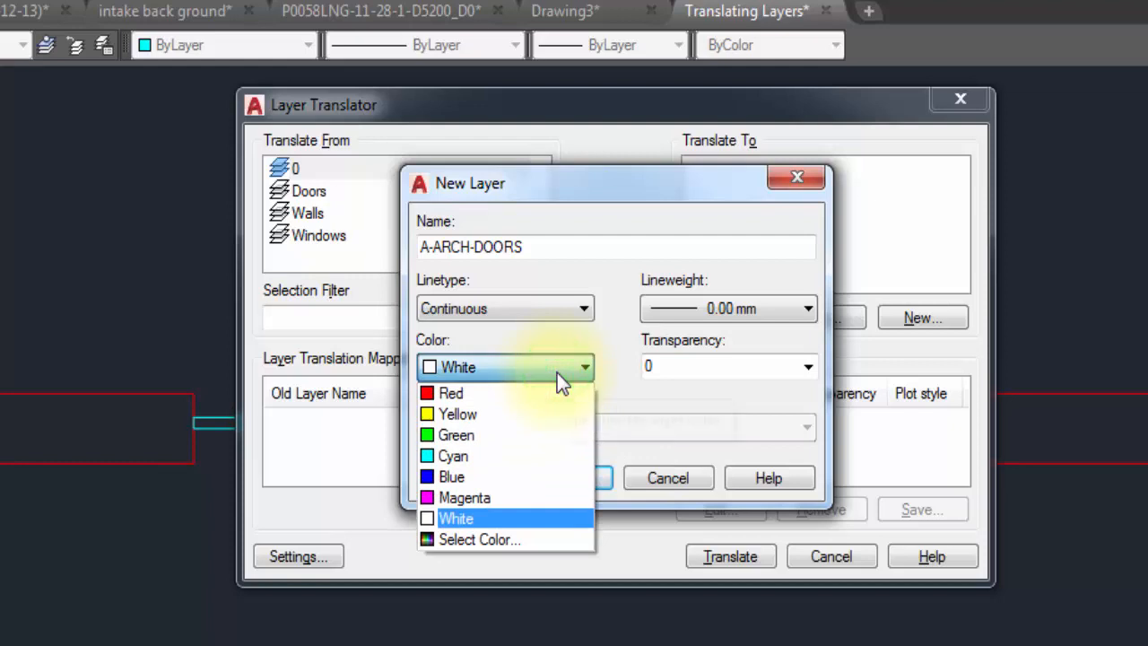
pyautogui.click(502, 539)
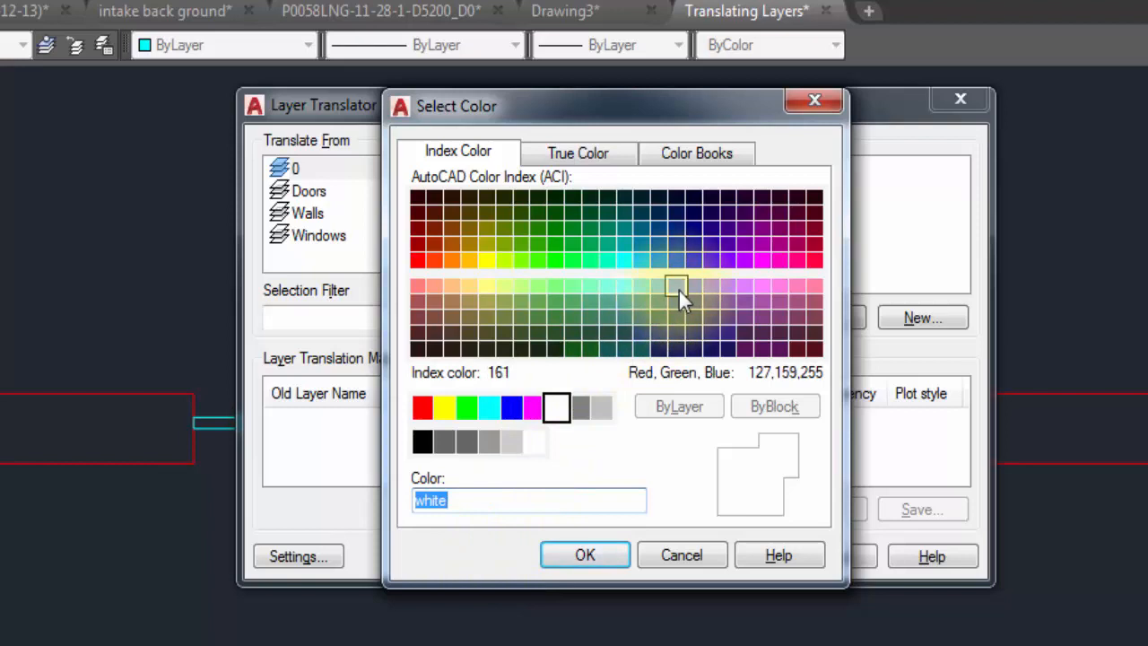
pyautogui.click(758, 287)
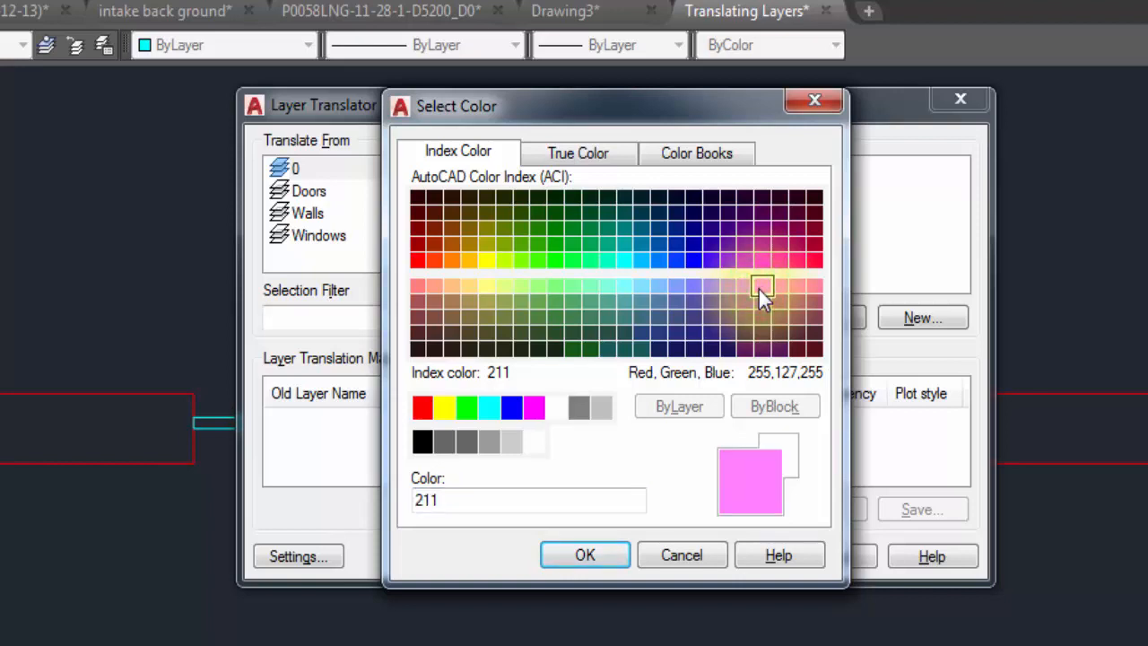
pyautogui.click(585, 555)
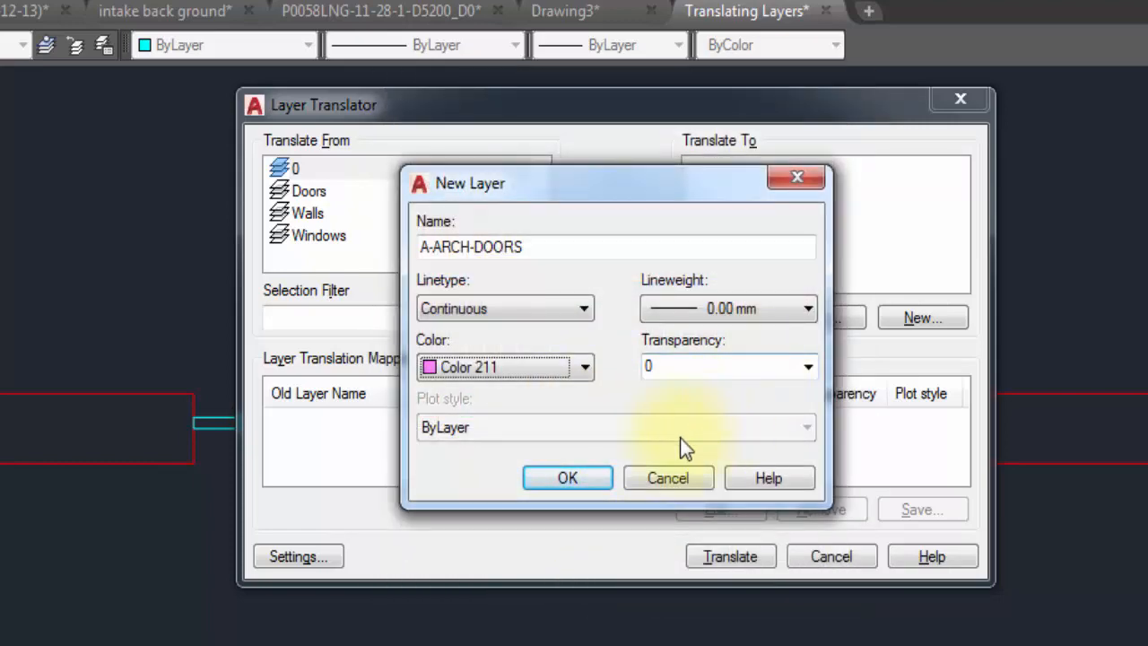
pyautogui.click(586, 477)
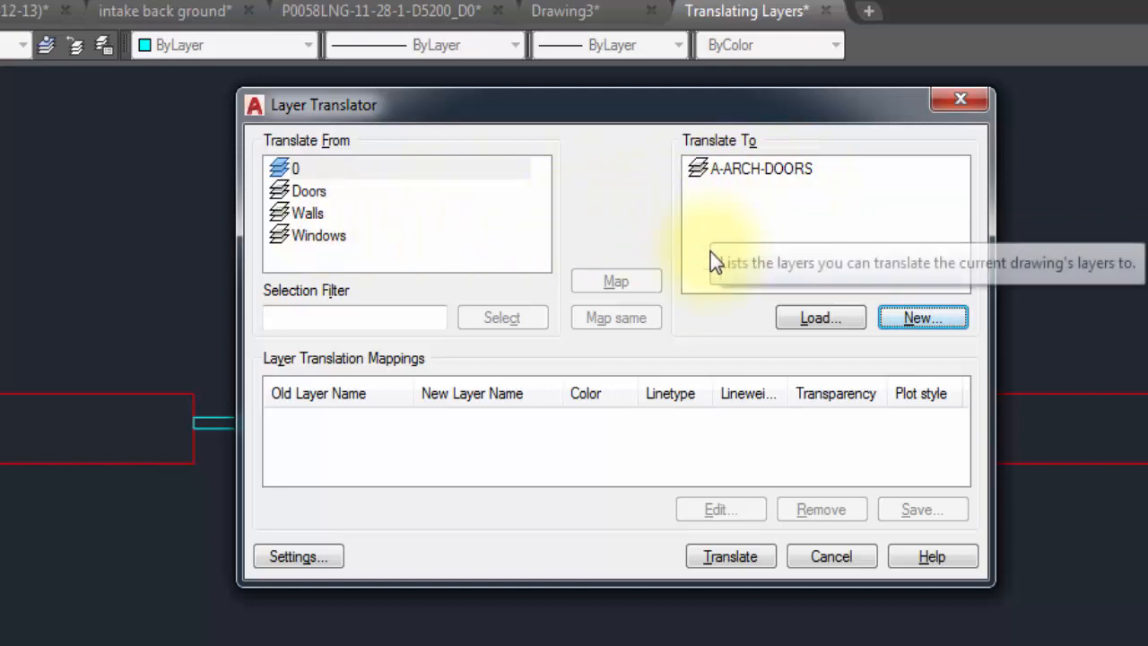
# - Create a second target layer named A-STR-WALL with index color 40
pyautogui.click(906, 321)
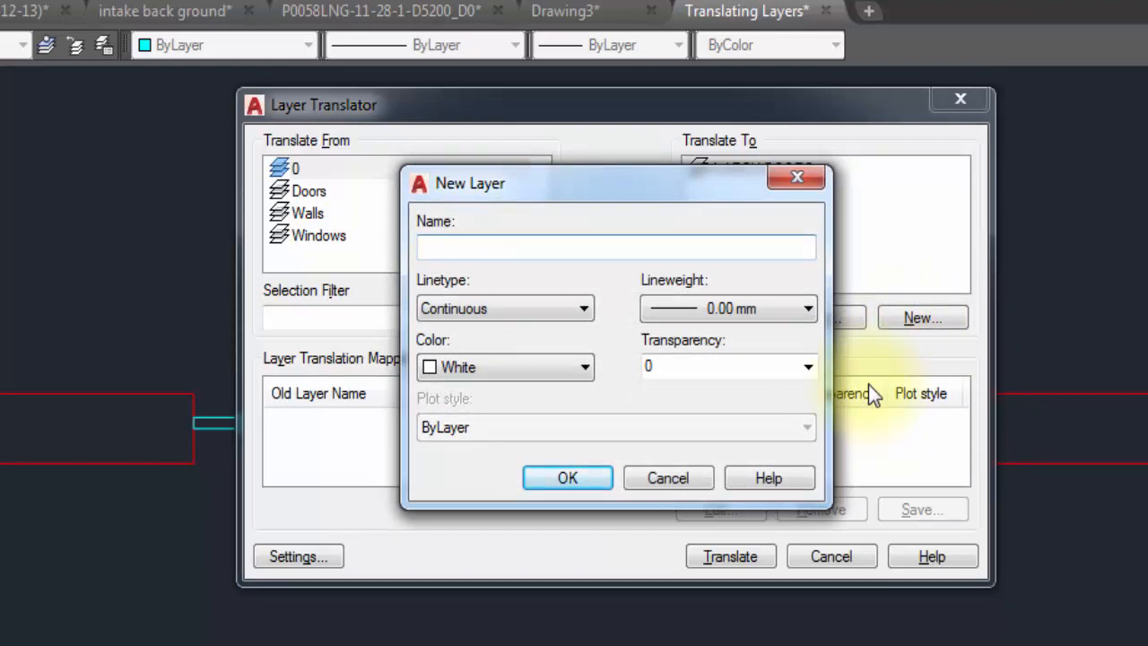
pyautogui.write('A-STR-WALL')
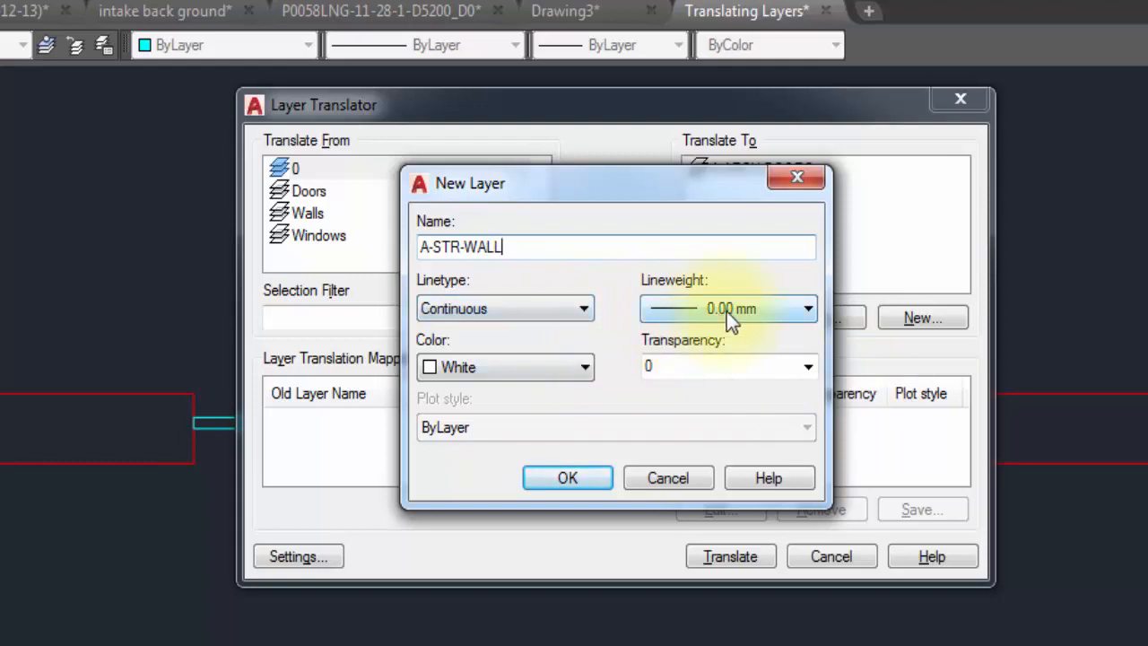
pyautogui.click(575, 371)
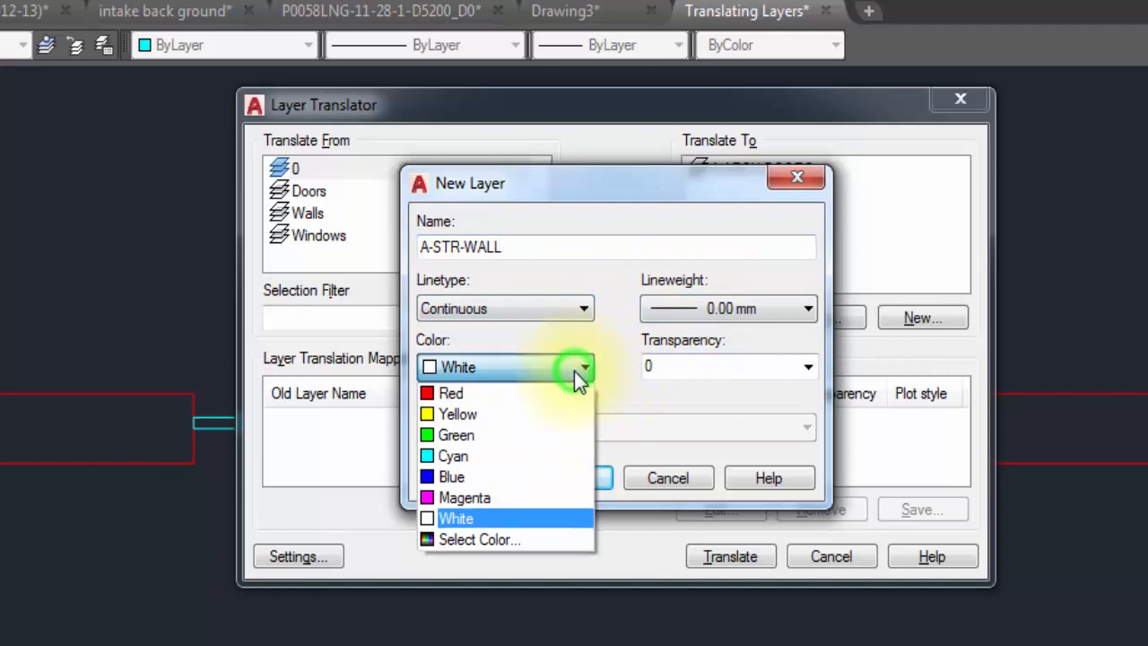
pyautogui.click(529, 541)
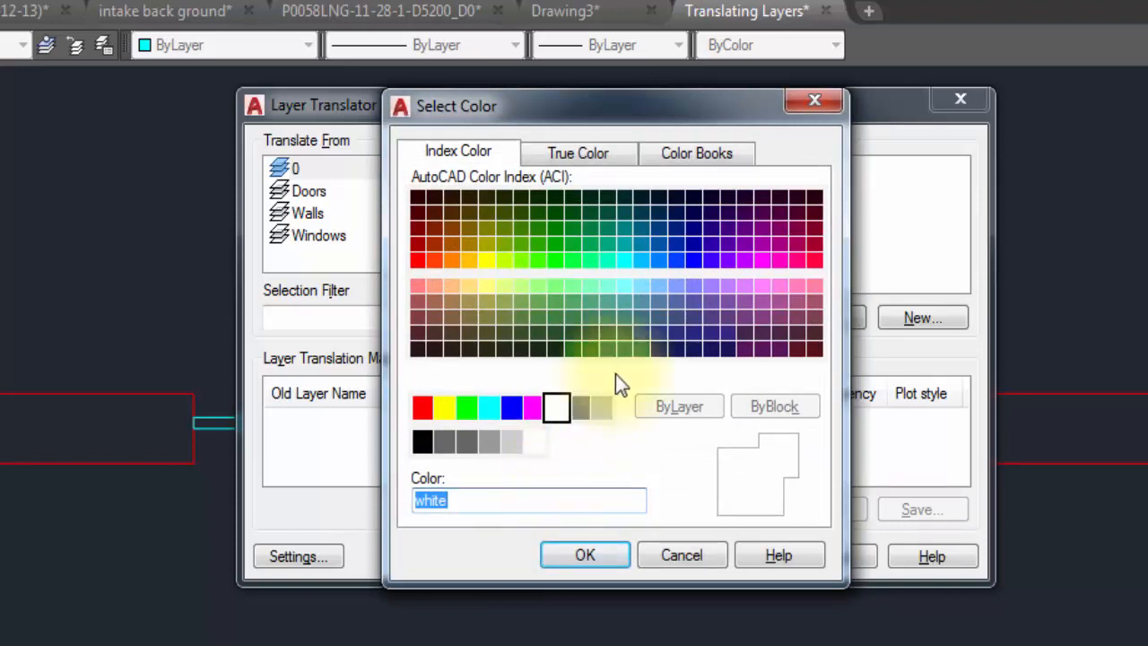
pyautogui.click(472, 264)
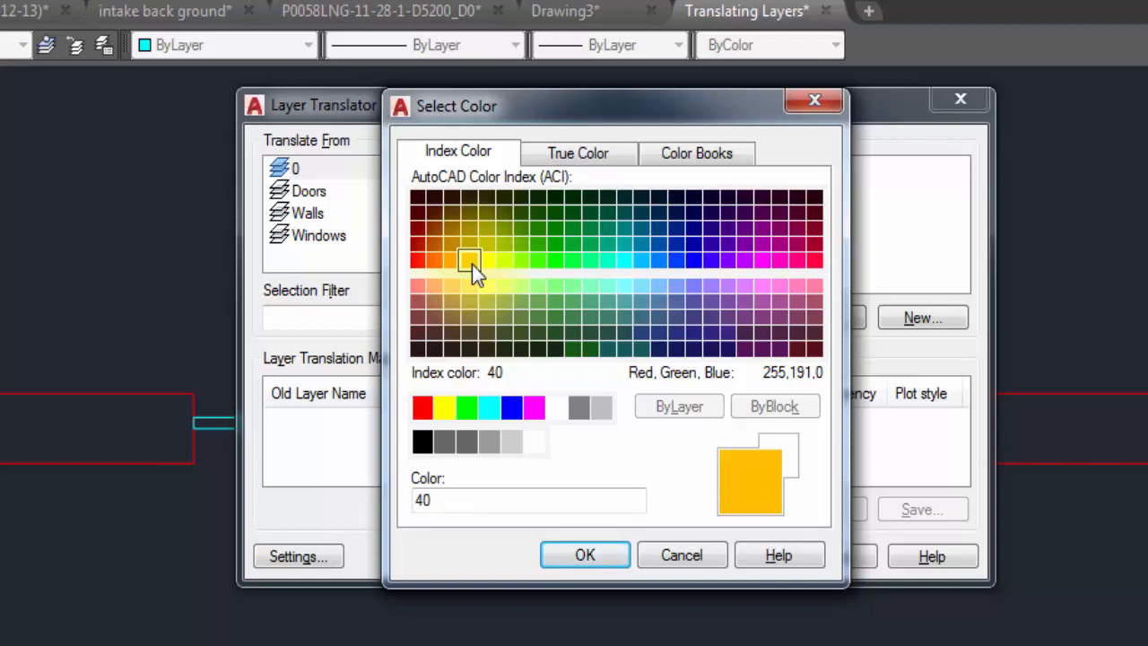
pyautogui.click(585, 555)
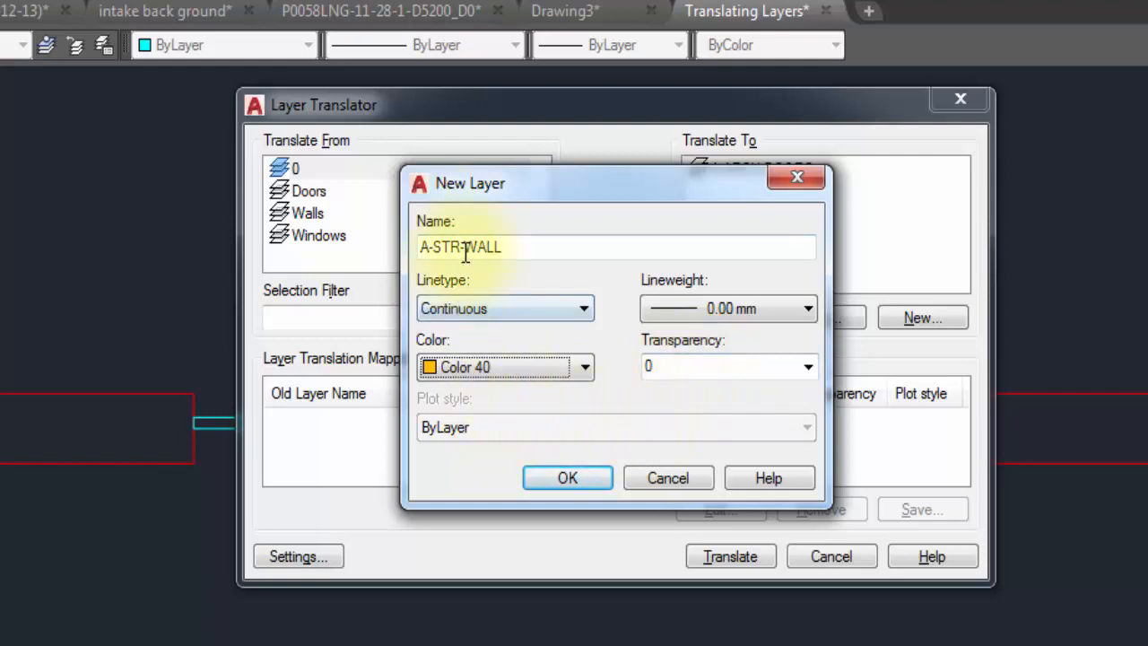
pyautogui.click(568, 478)
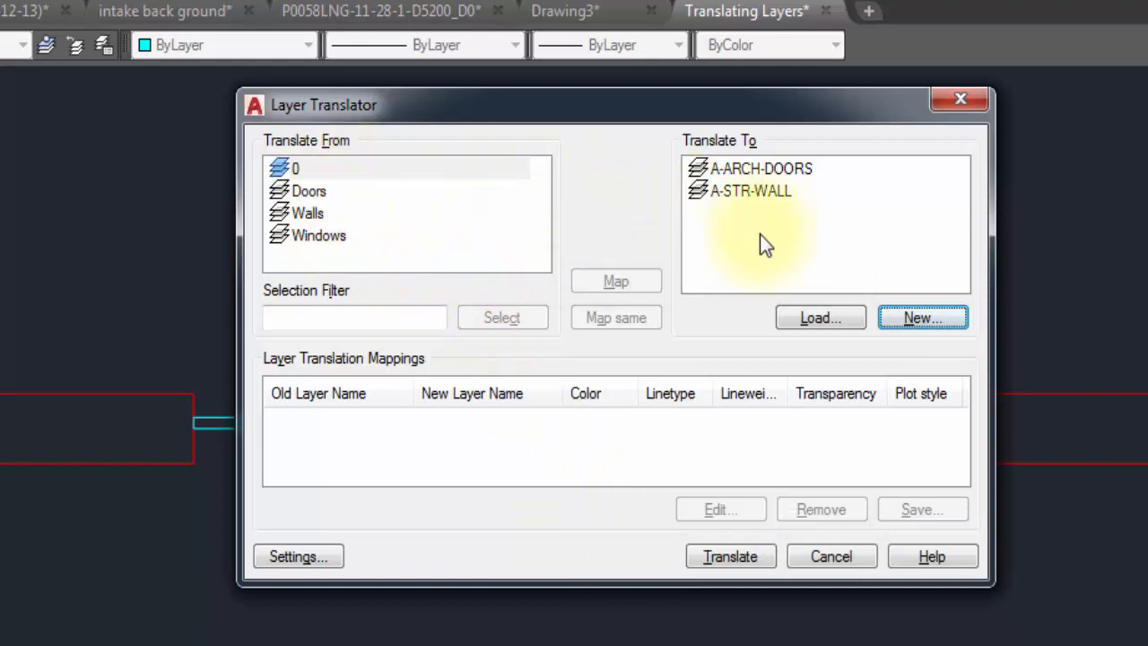
# - Create a third target layer named A-ARC-WIN with index color 141
pyautogui.click(926, 316)
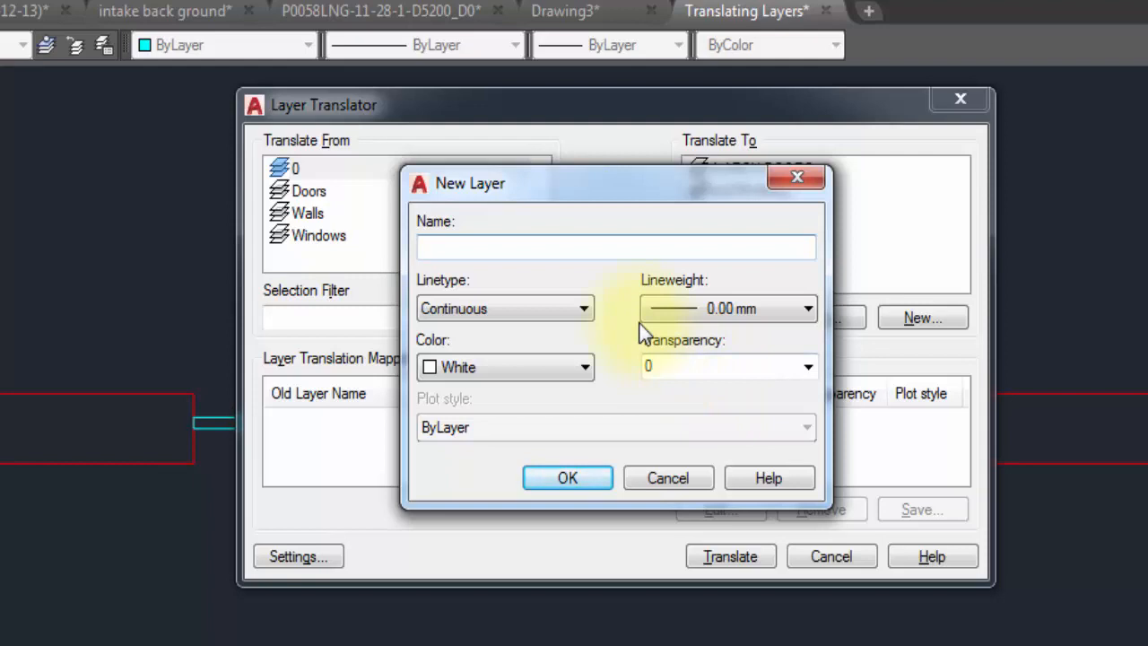
pyautogui.write('A-ARC-WIN')
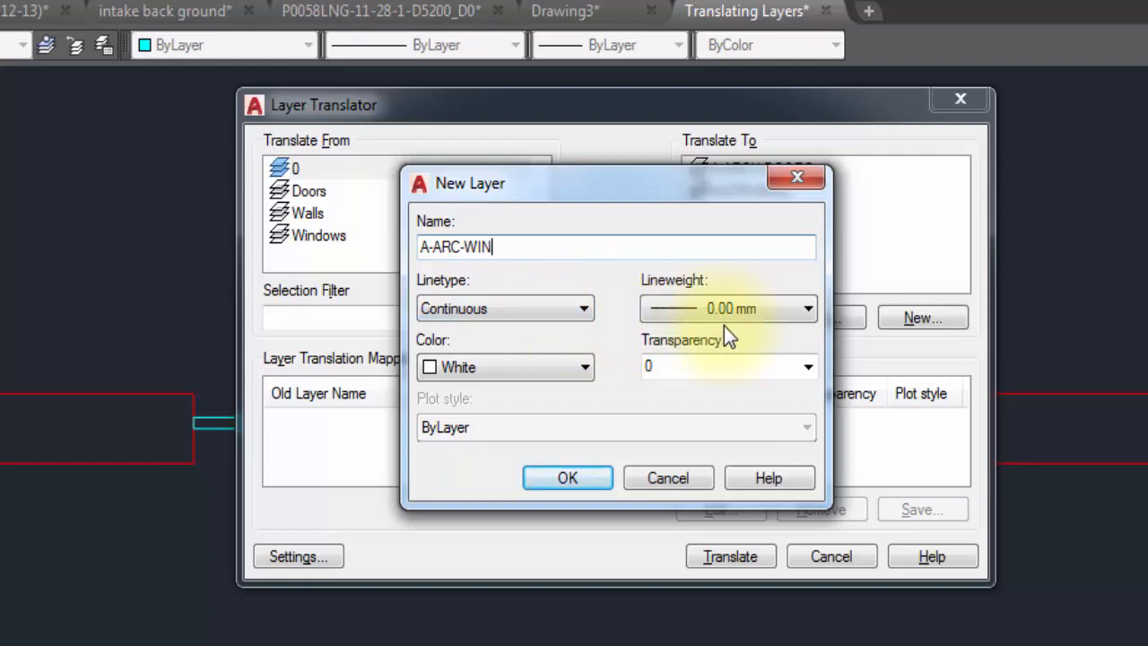
pyautogui.click(583, 367)
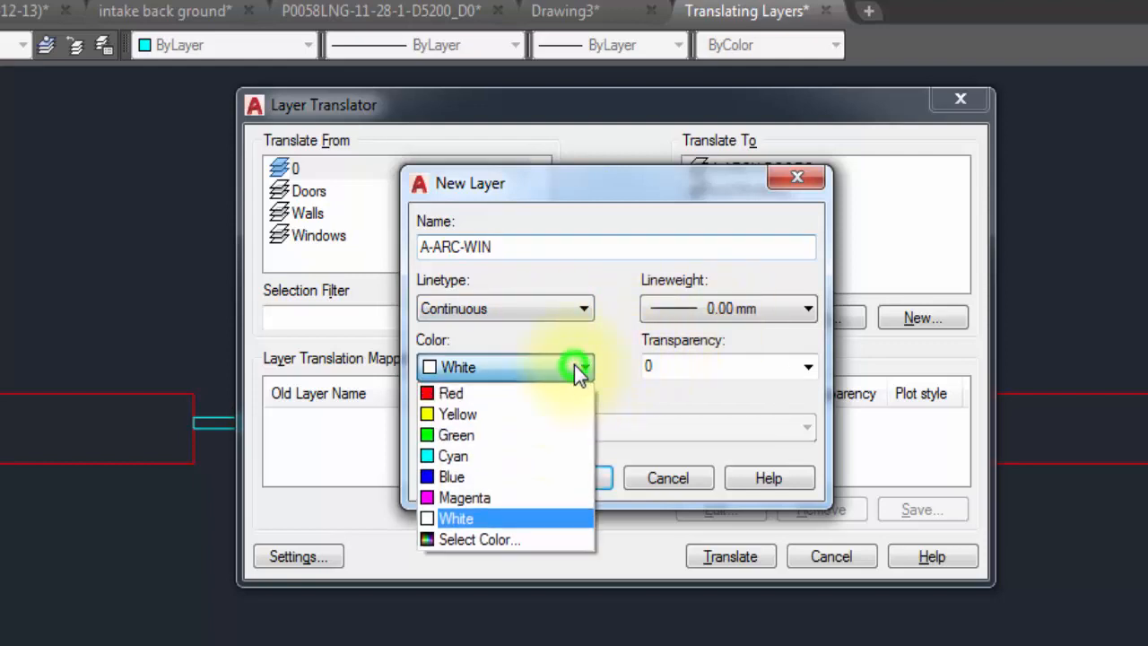
pyautogui.click(509, 538)
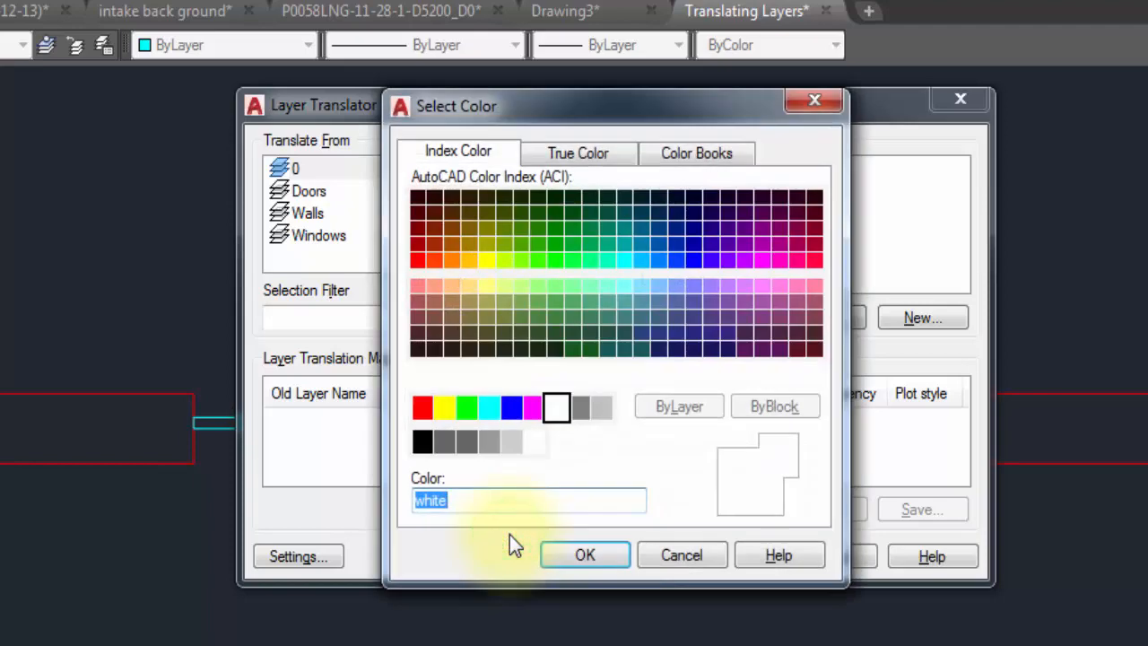
pyautogui.click(650, 288)
pyautogui.click(581, 556)
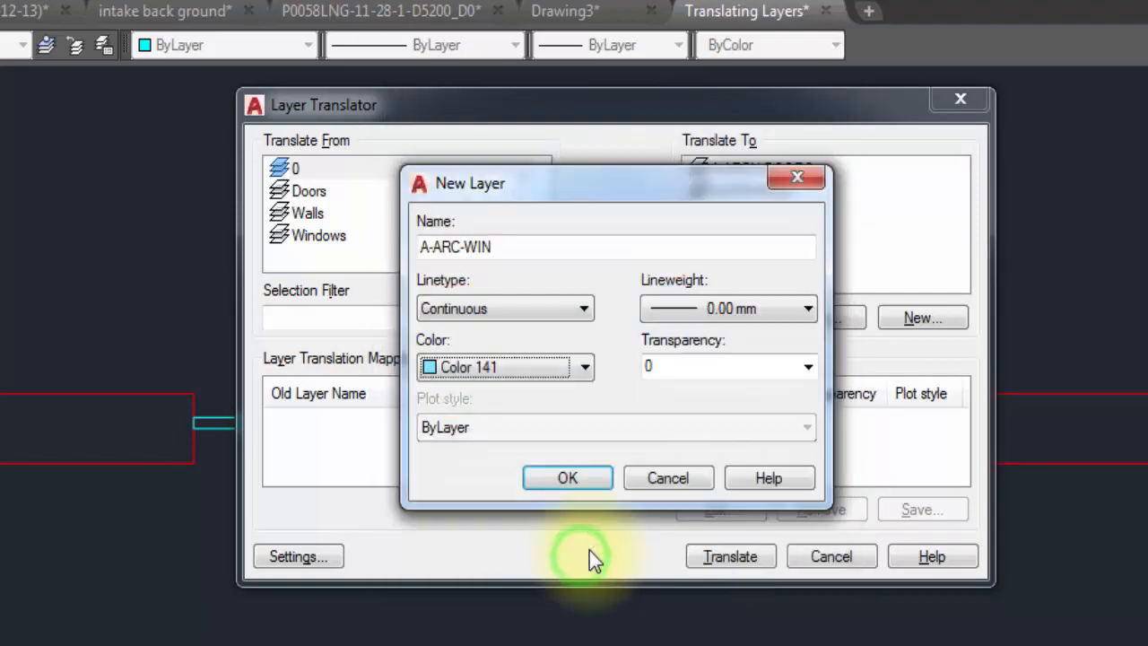
pyautogui.click(584, 479)
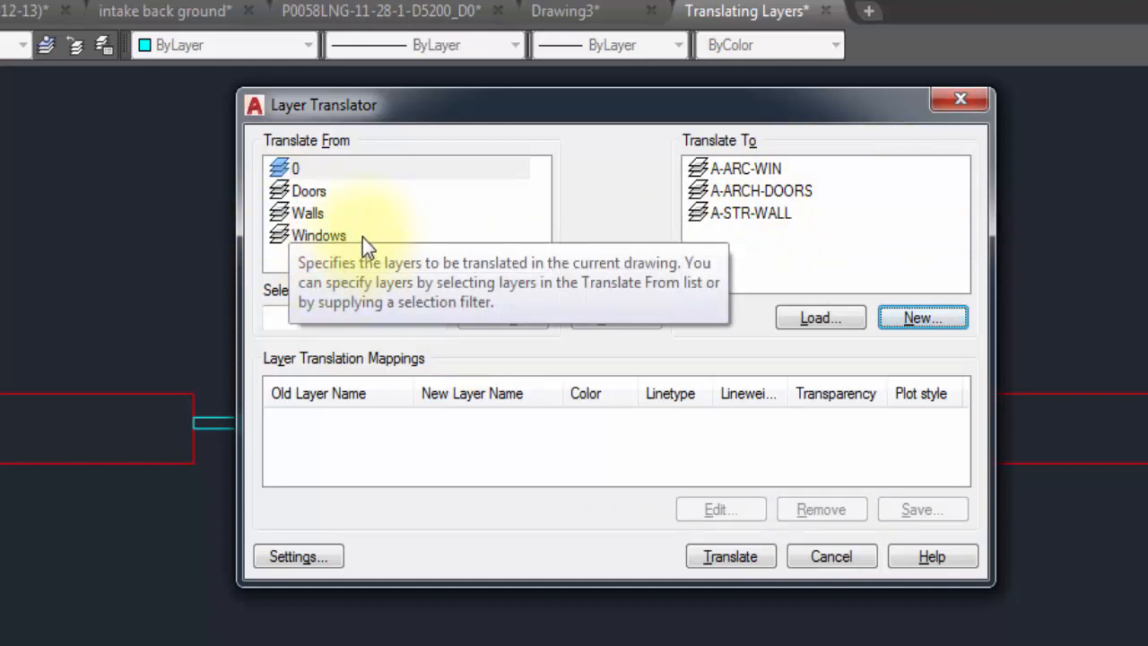
# - Map the Doors layer to the new A-ARCH-DOORS layer
pyautogui.click(328, 196)
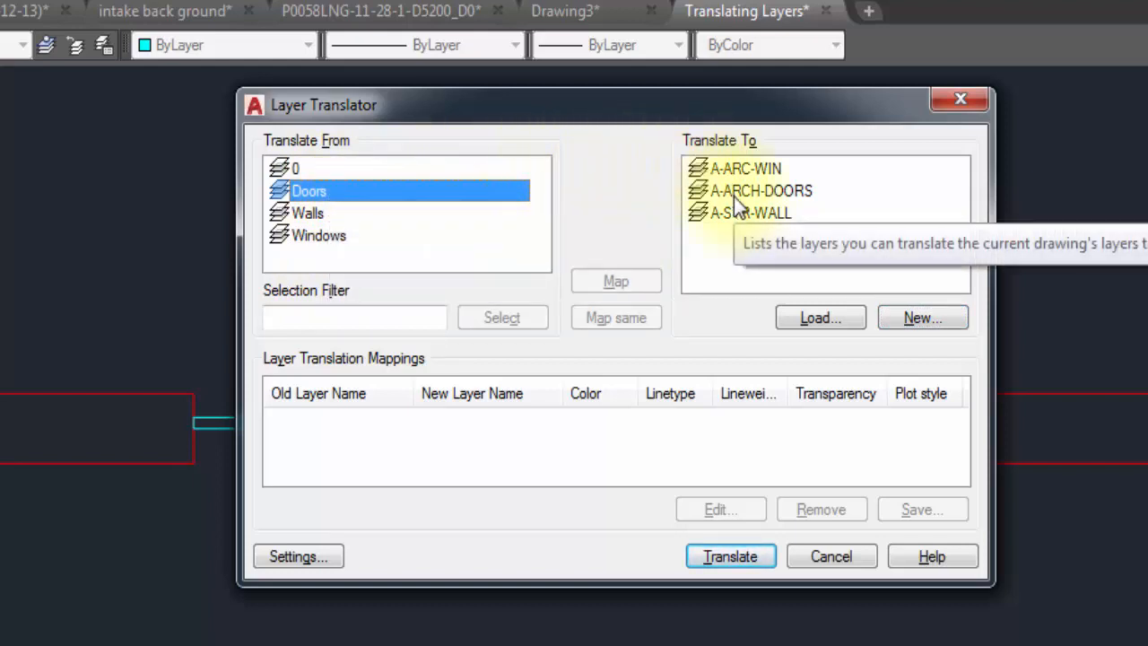
pyautogui.click(786, 192)
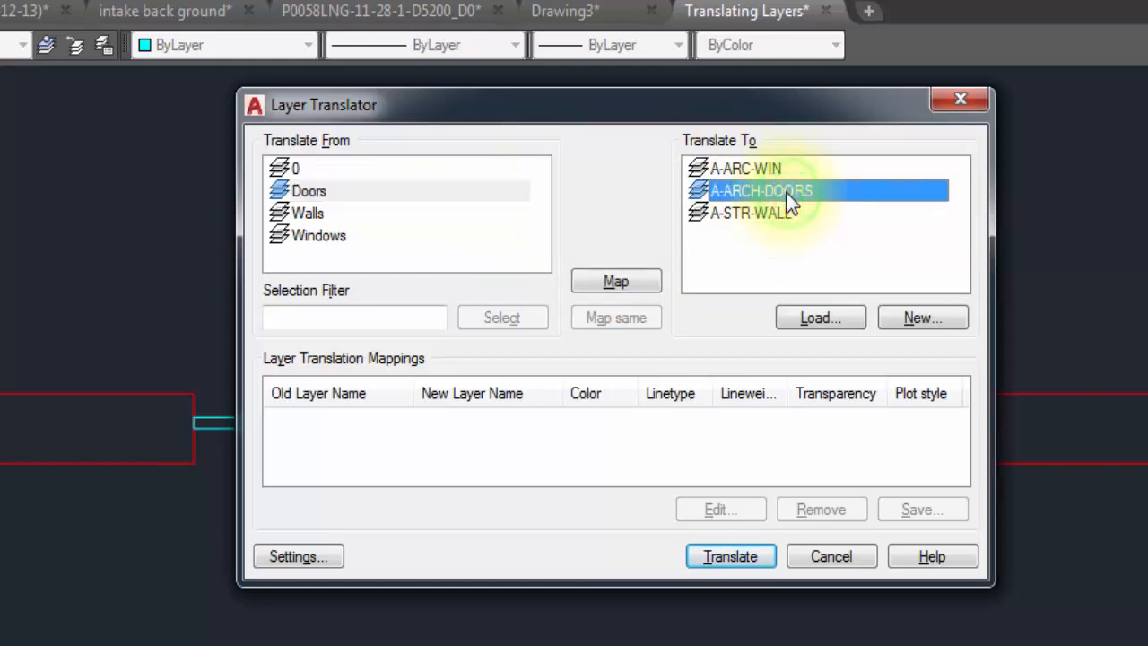
pyautogui.click(618, 285)
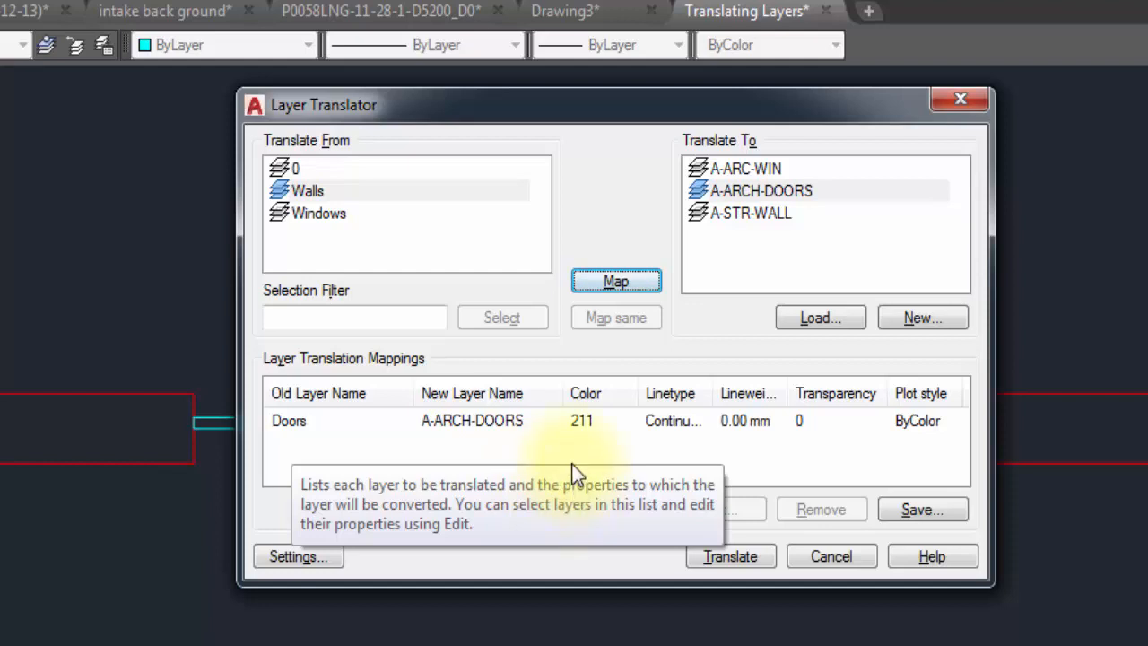
# - Map the Walls layer to the new A-STR-WALL layer
pyautogui.click(318, 193)
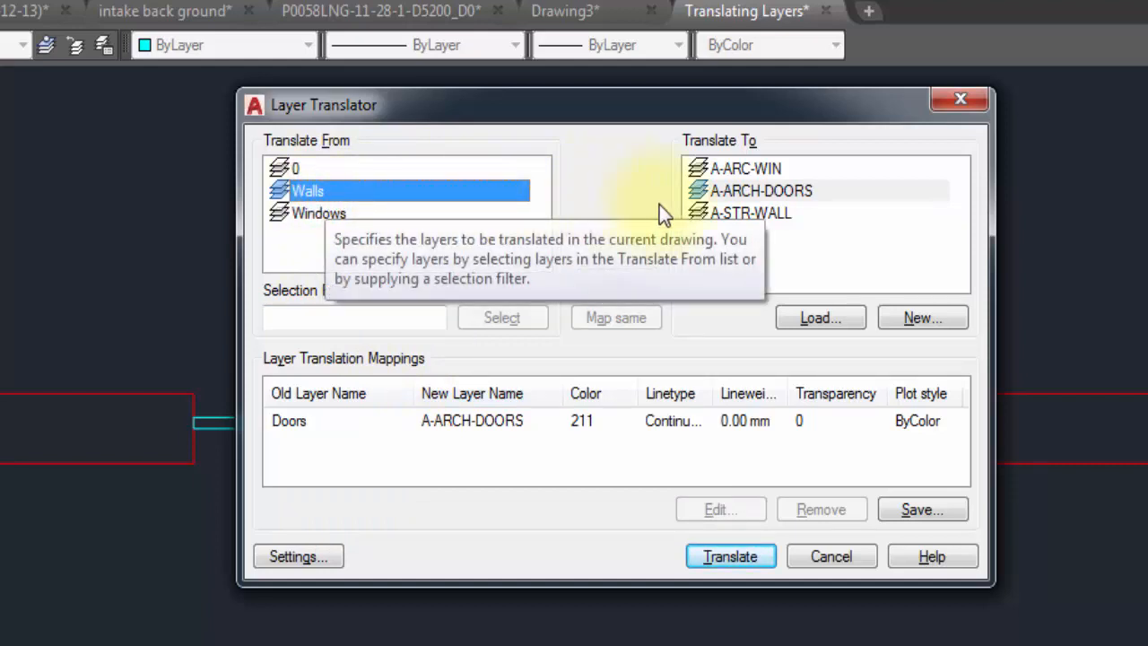
pyautogui.click(746, 219)
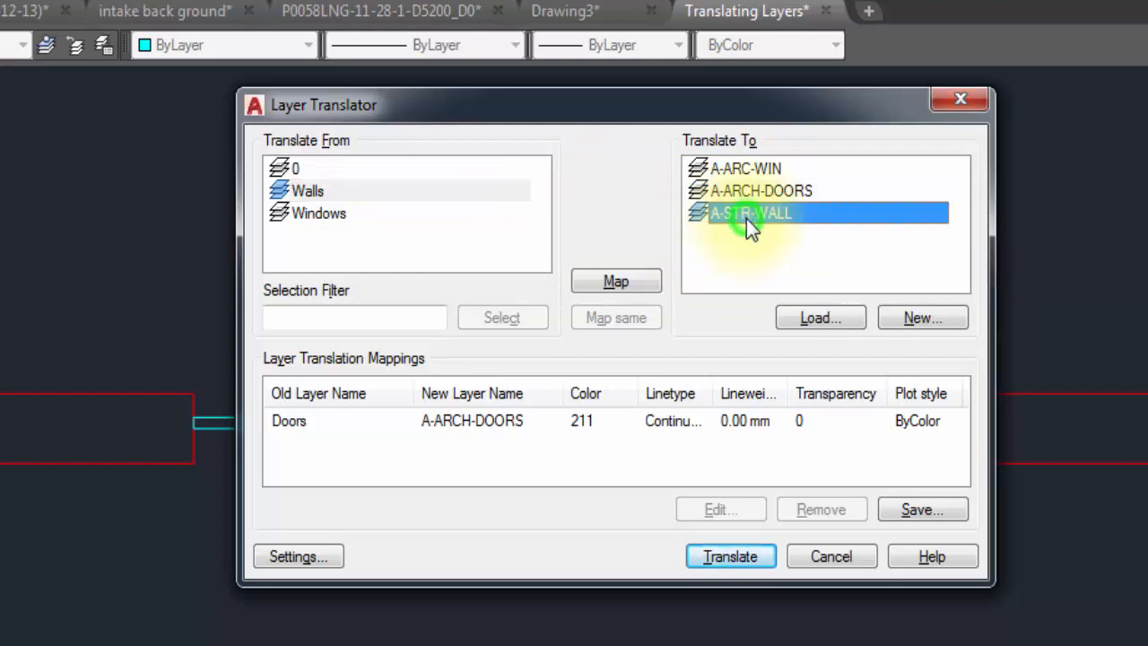
pyautogui.click(607, 282)
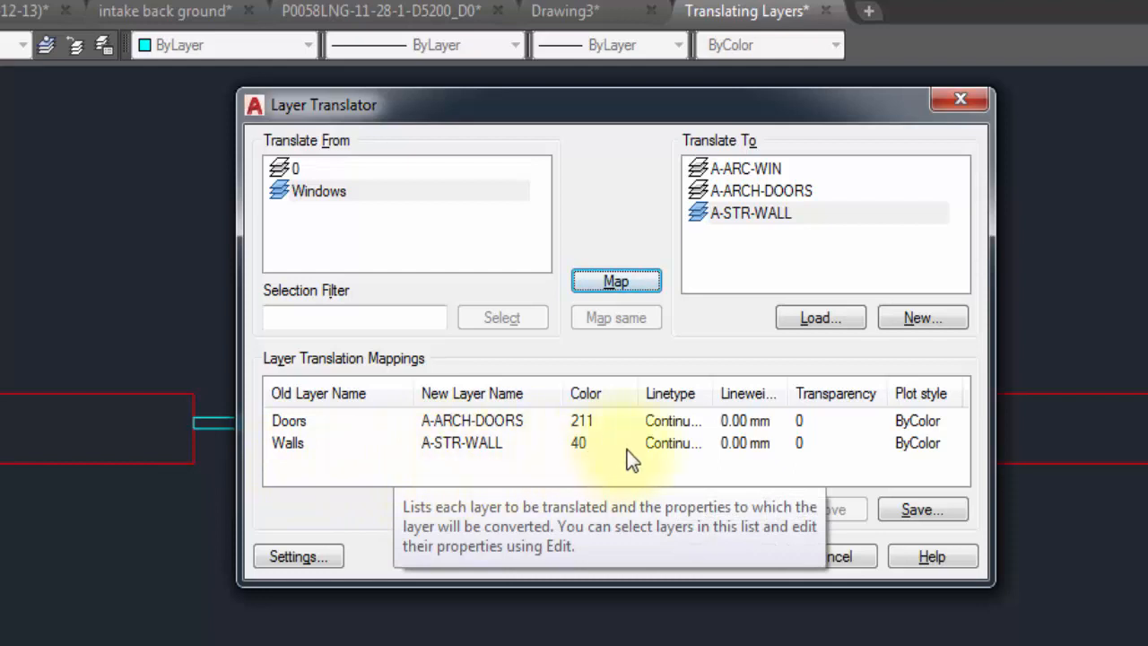
# - Map the Windows layer to the new A-ARC-WIN layer
pyautogui.click(319, 199)
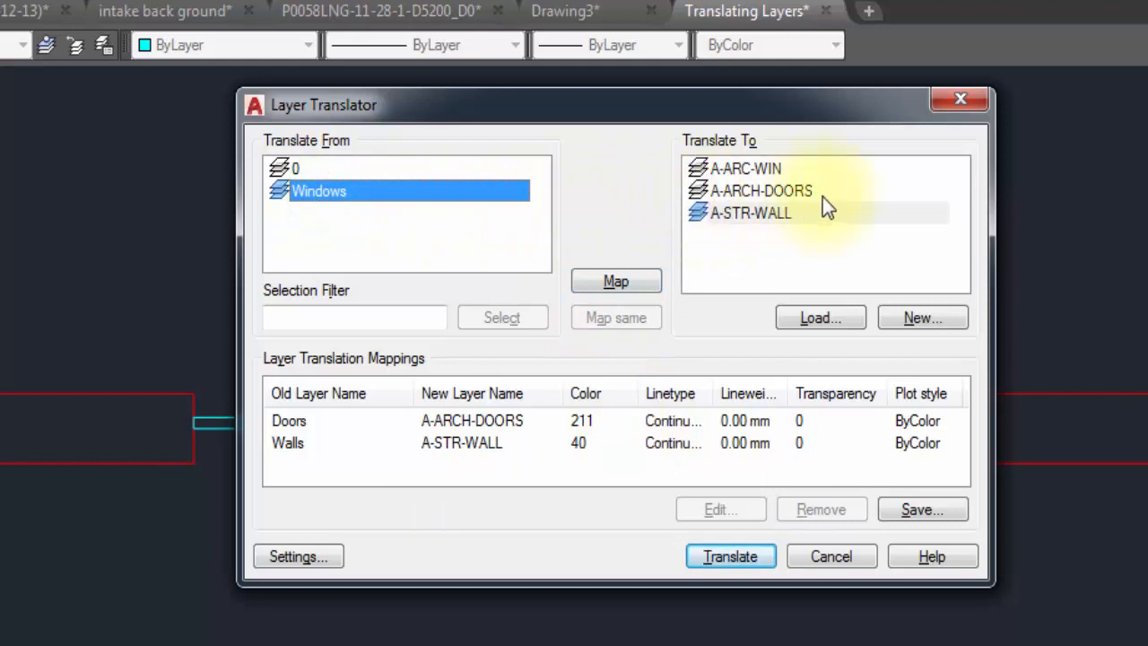
pyautogui.click(762, 168)
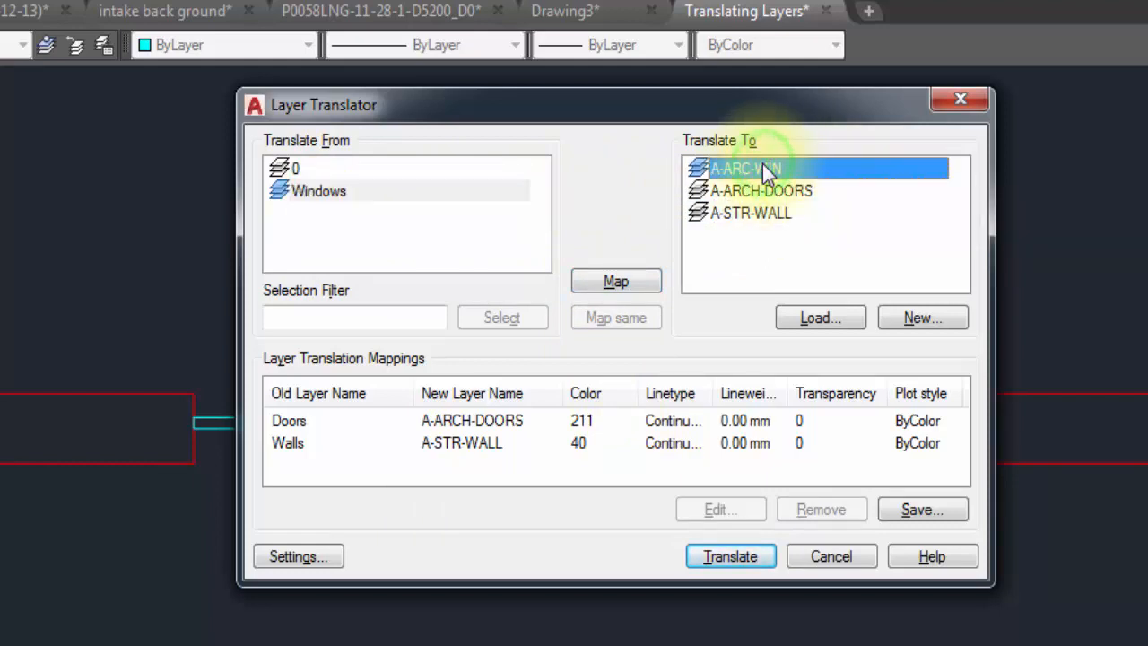
pyautogui.click(619, 285)
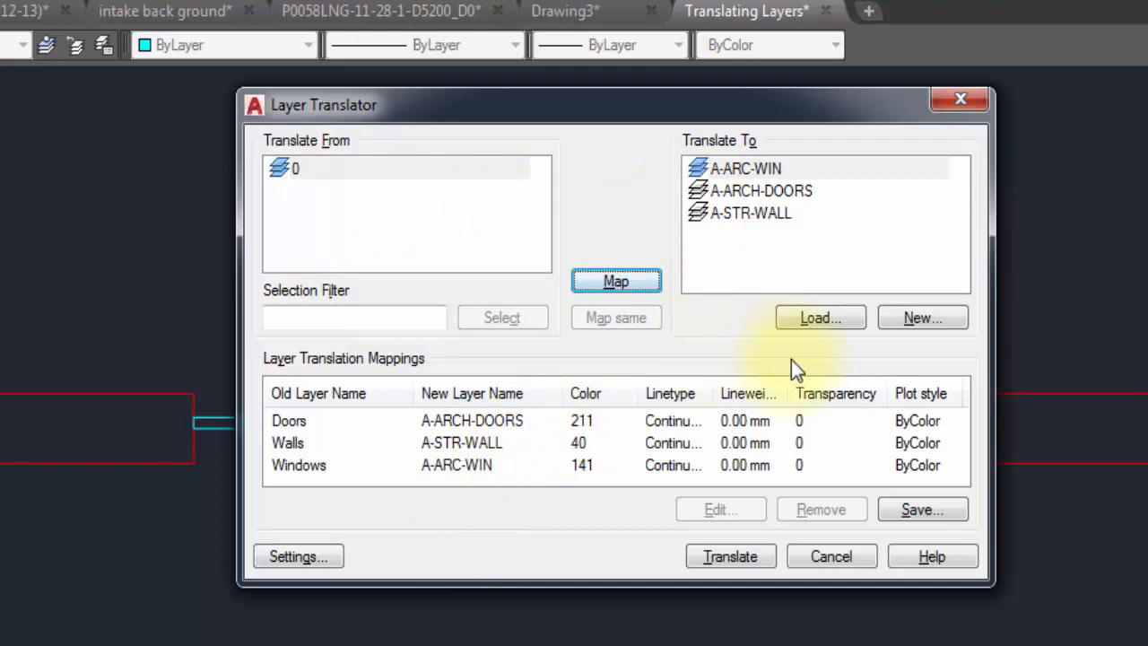
# - Review and accept the translation settings, and translate the mapped layers without saving the mapping information
pyautogui.click(320, 573)
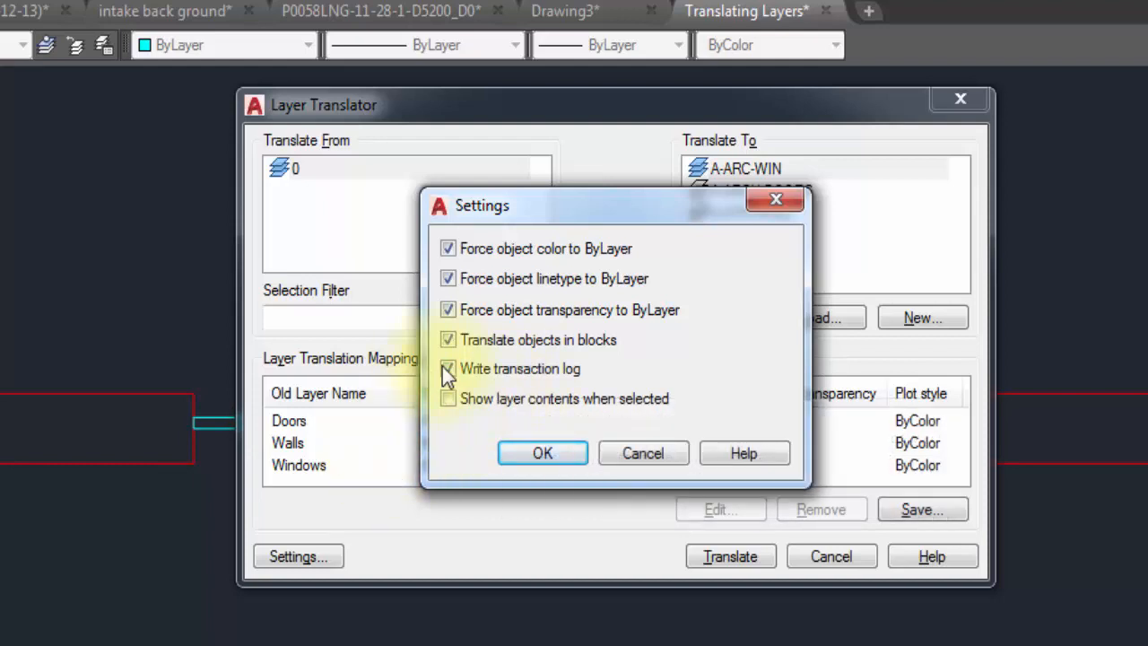
pyautogui.click(542, 453)
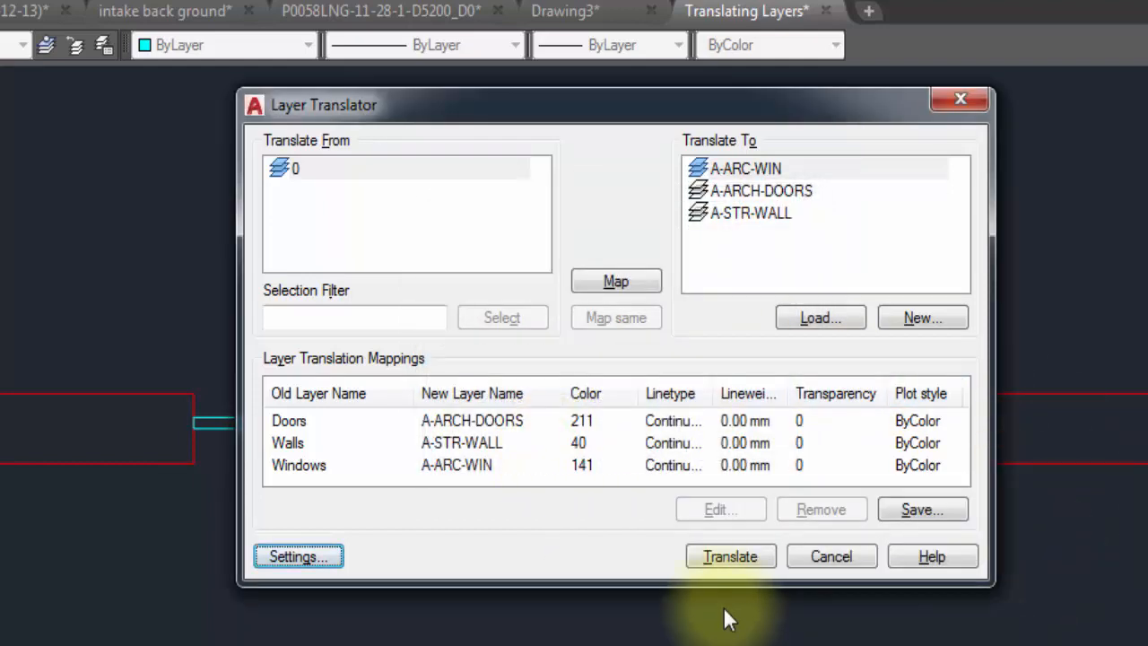
pyautogui.click(731, 558)
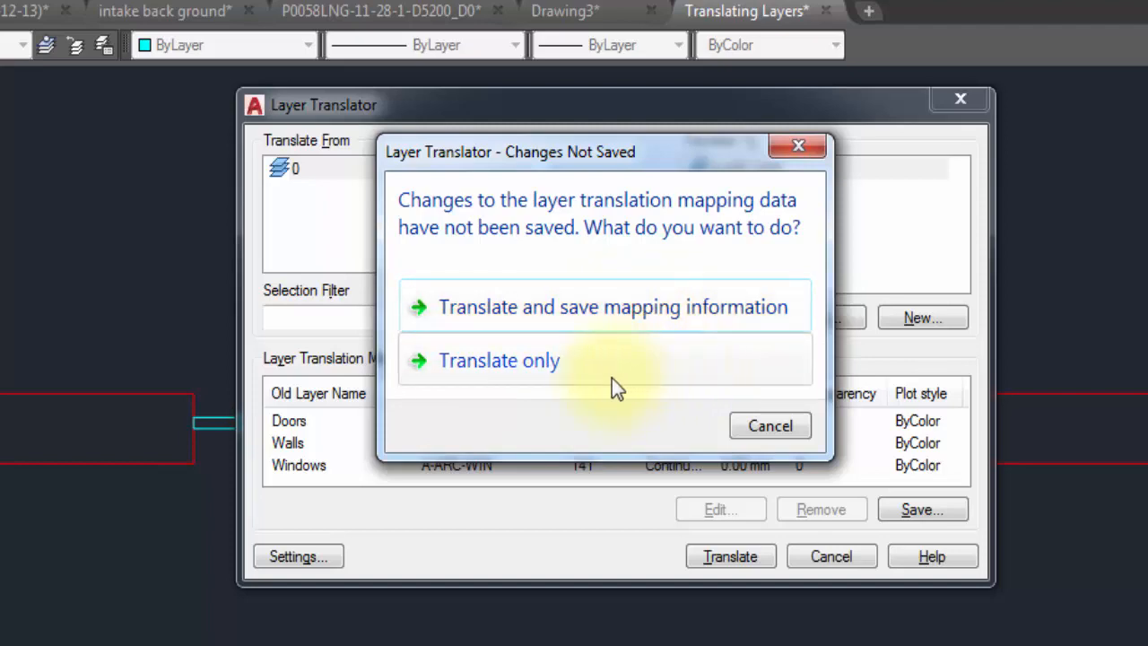
pyautogui.click(560, 366)
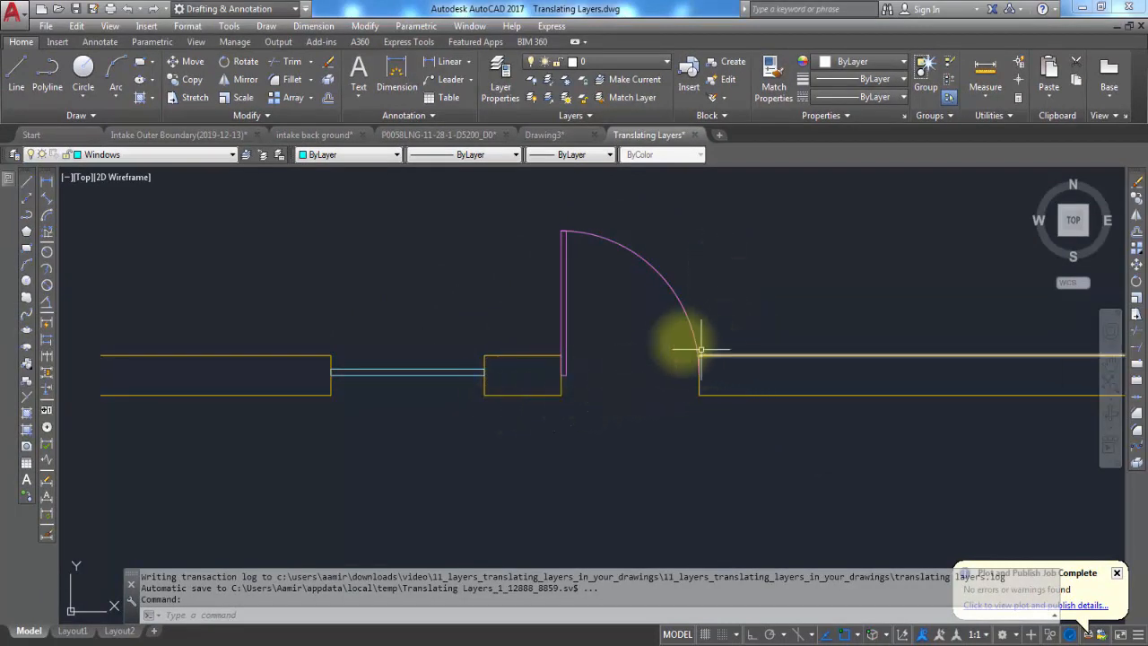
# - Check which layers the door and the window in the floor plan are on, clearing the selection after each
pyautogui.click(679, 307)
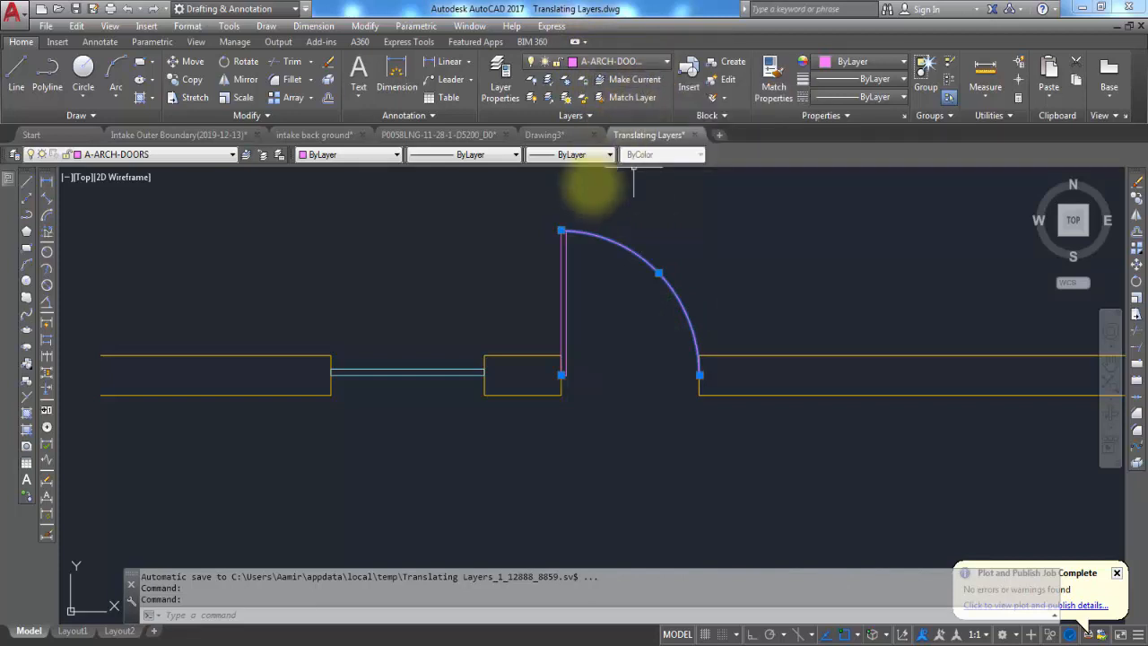
pyautogui.press('Escape')
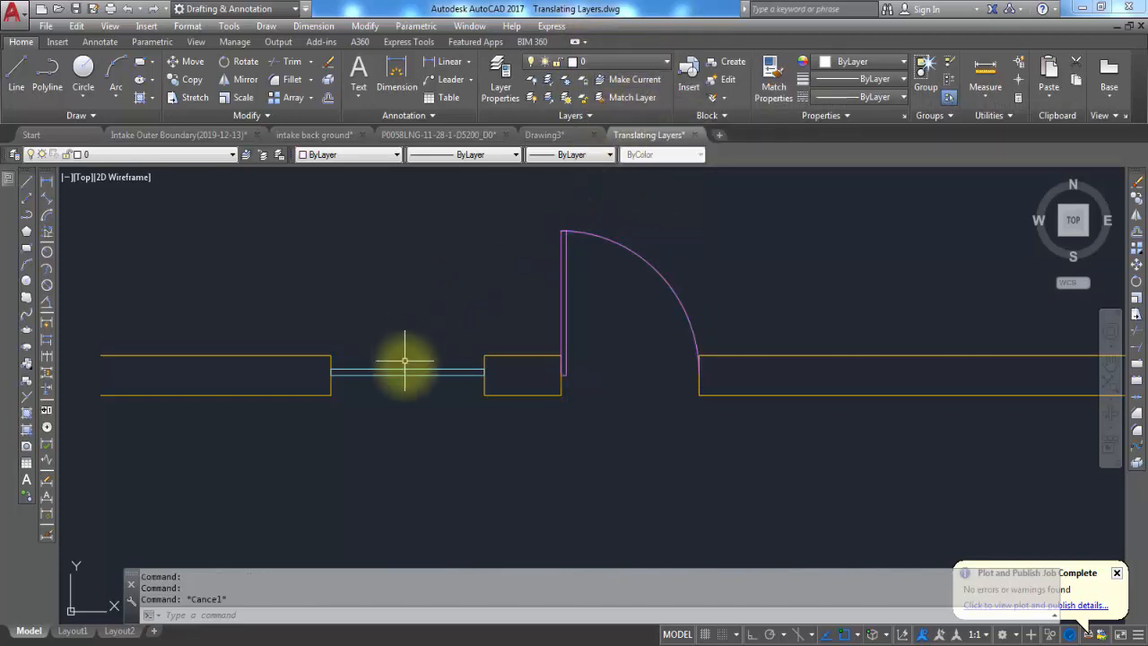
pyautogui.click(408, 373)
pyautogui.moveTo(407, 374)
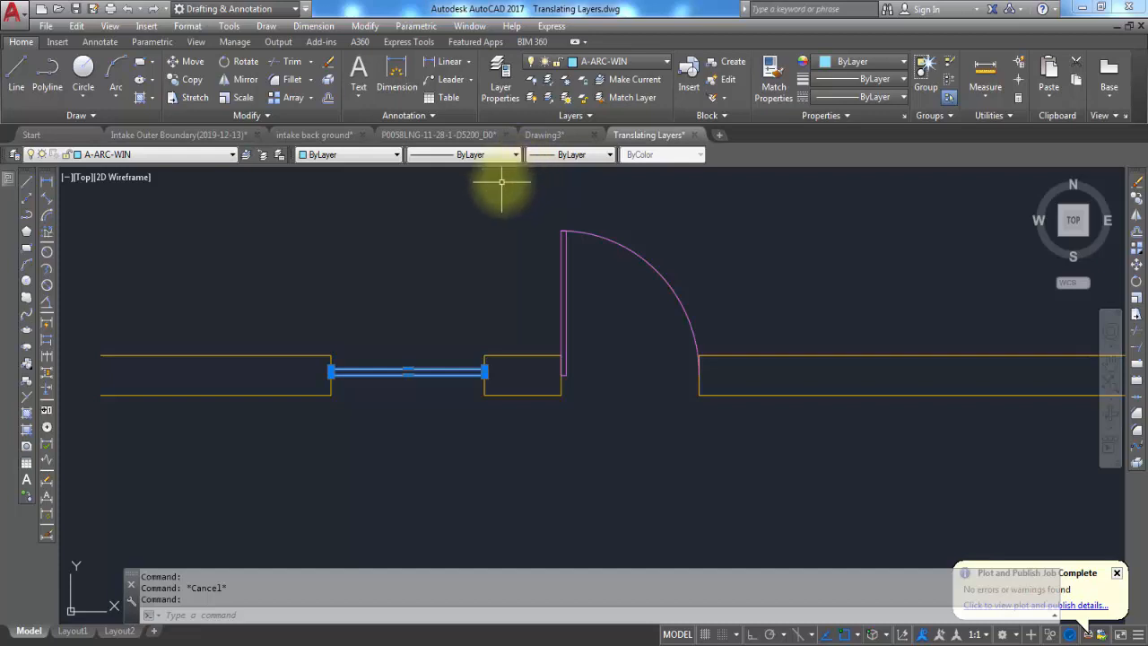
pyautogui.press('Escape')
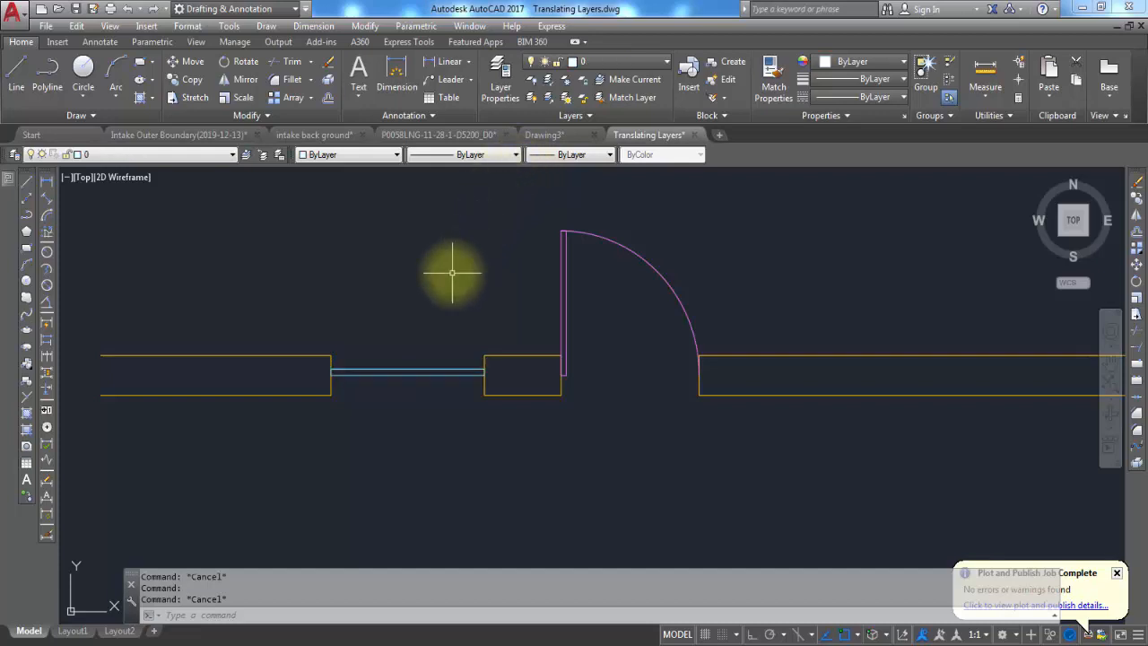